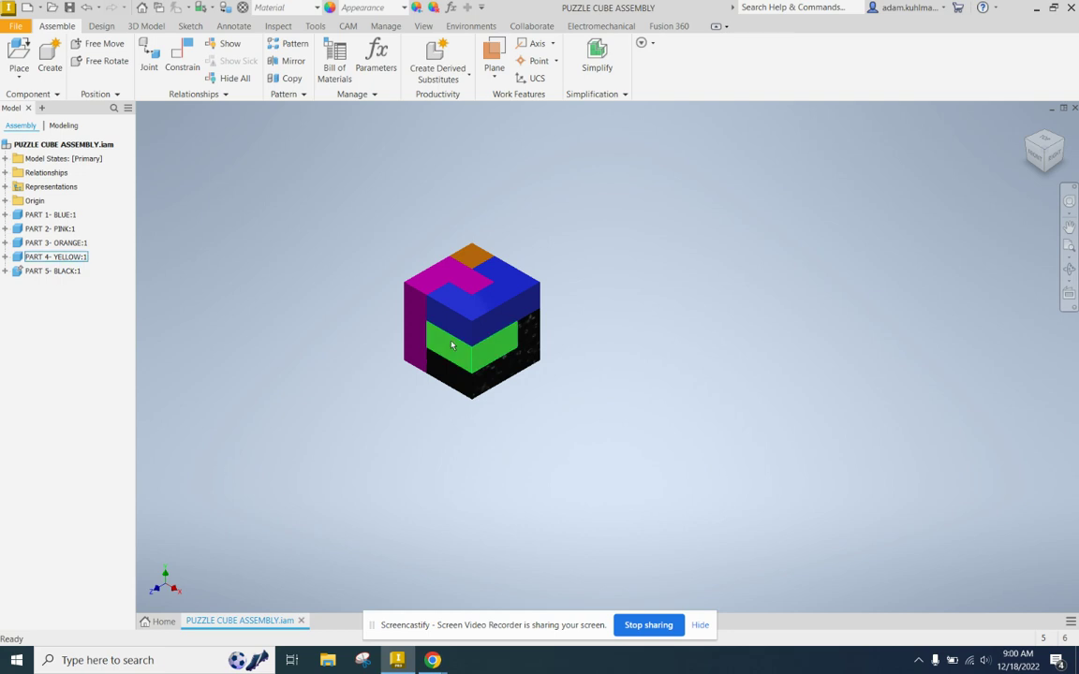
- Run an interference analysis on all five parts of the puzzle cube assembly and dismiss the result
{"action": "left_click", "coordinate": [698, 628]}
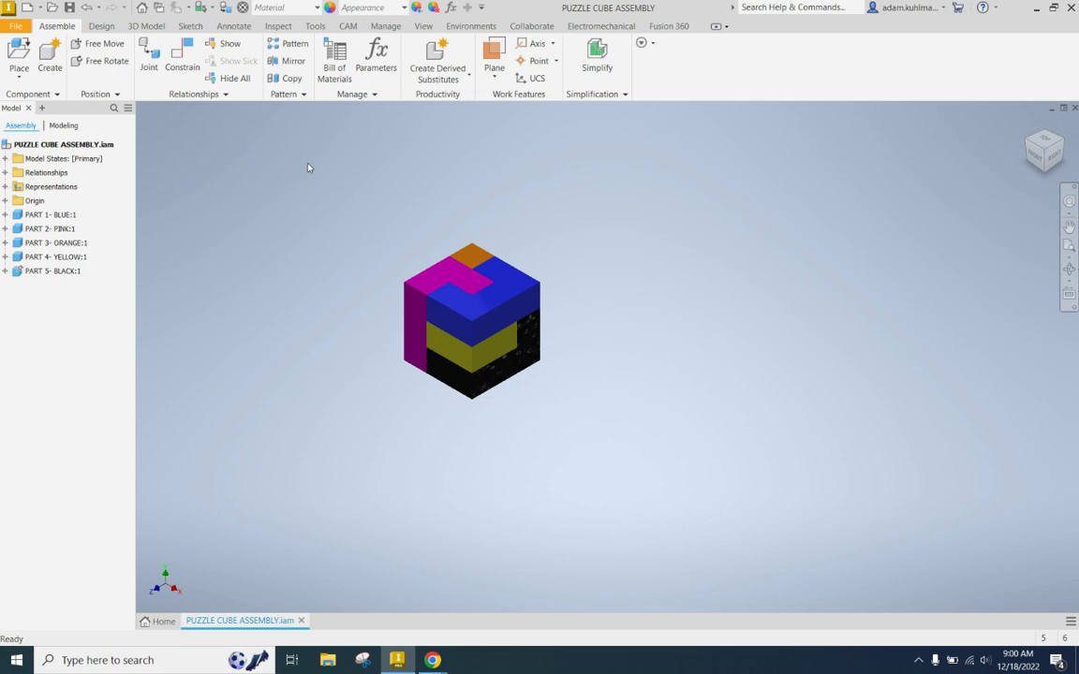
{"action": "left_click_drag", "start_coordinate": [308, 167], "coordinate": [647, 496]}
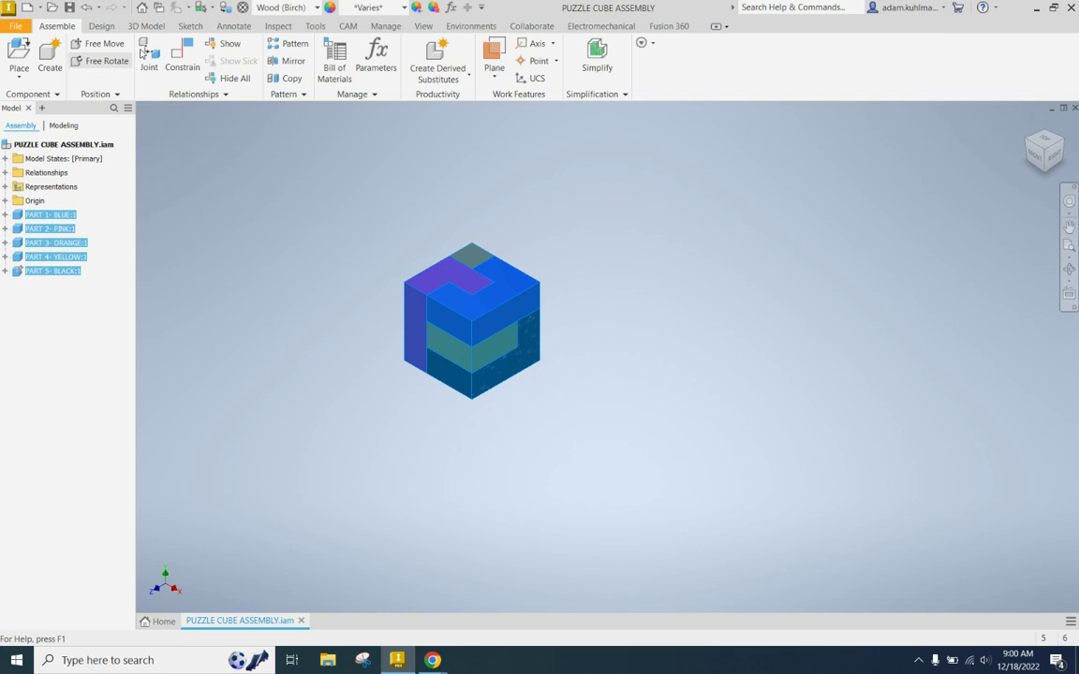
{"action": "left_click", "coordinate": [275, 28]}
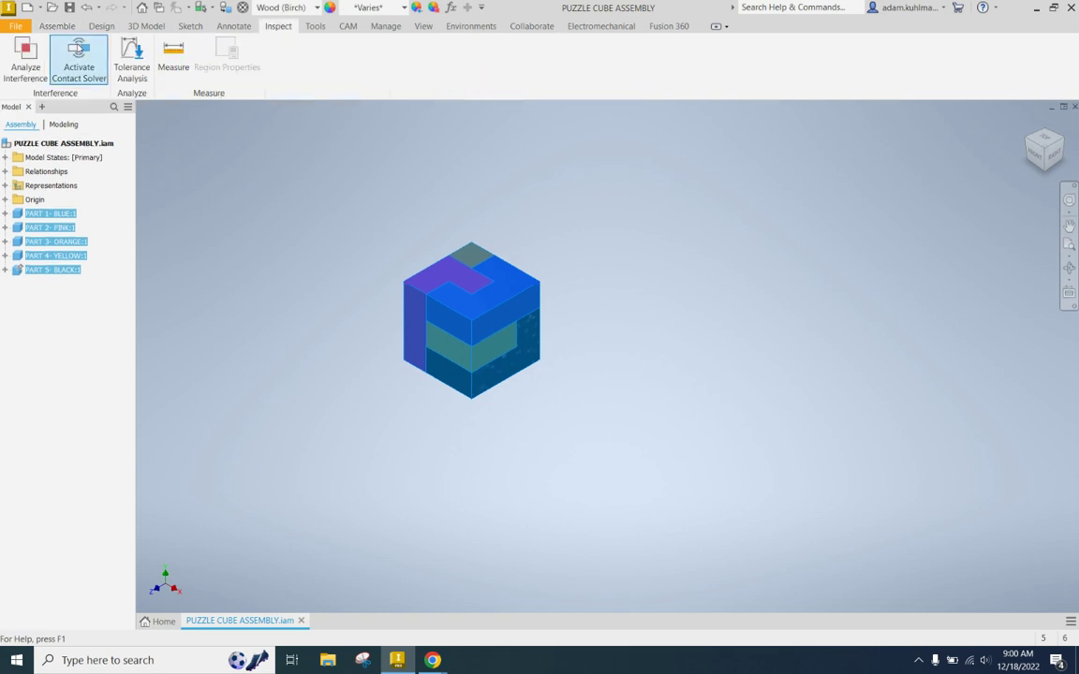
{"action": "left_click", "coordinate": [34, 47]}
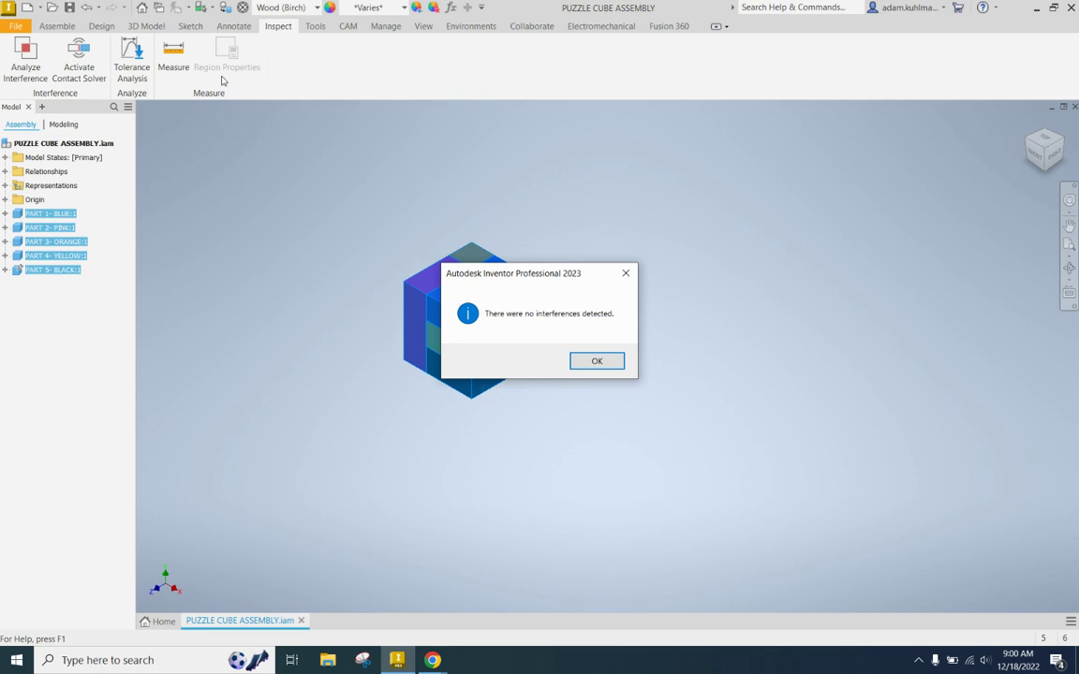
{"action": "left_click_drag", "start_coordinate": [483, 284], "coordinate": [687, 190]}
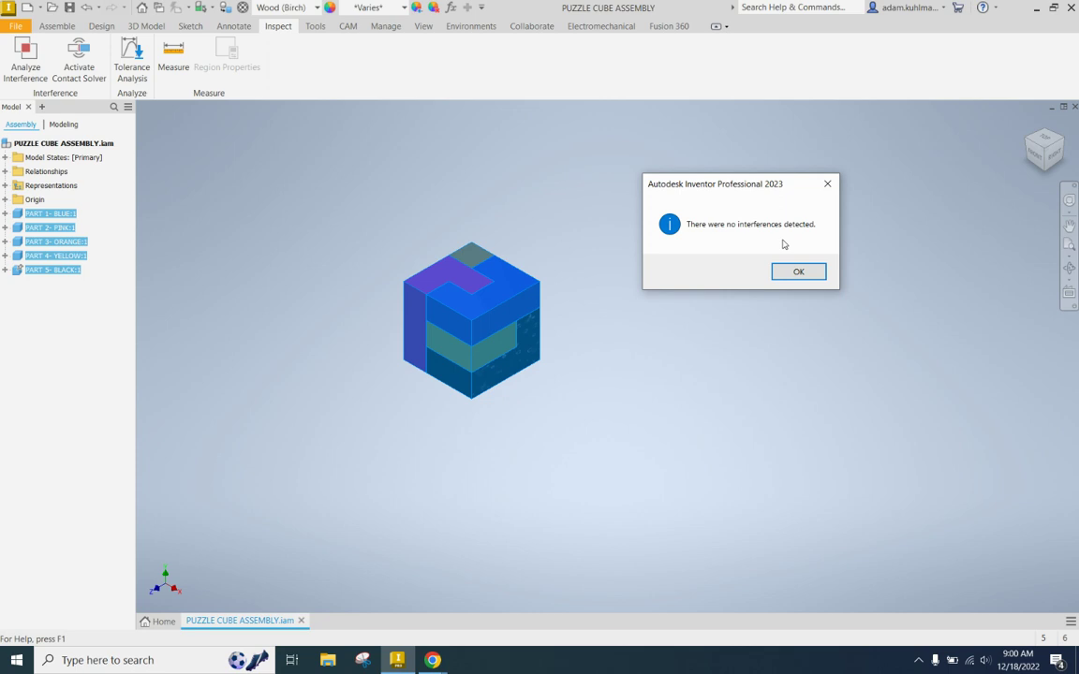
{"action": "left_click", "coordinate": [797, 271]}
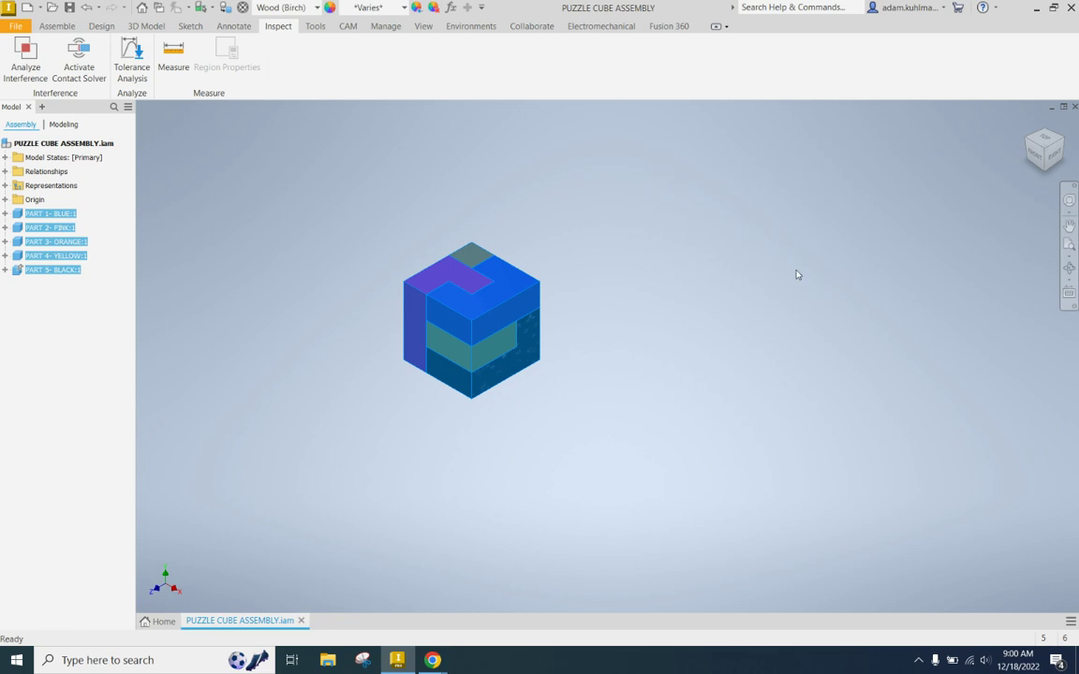
{"action": "left_click", "coordinate": [316, 208]}
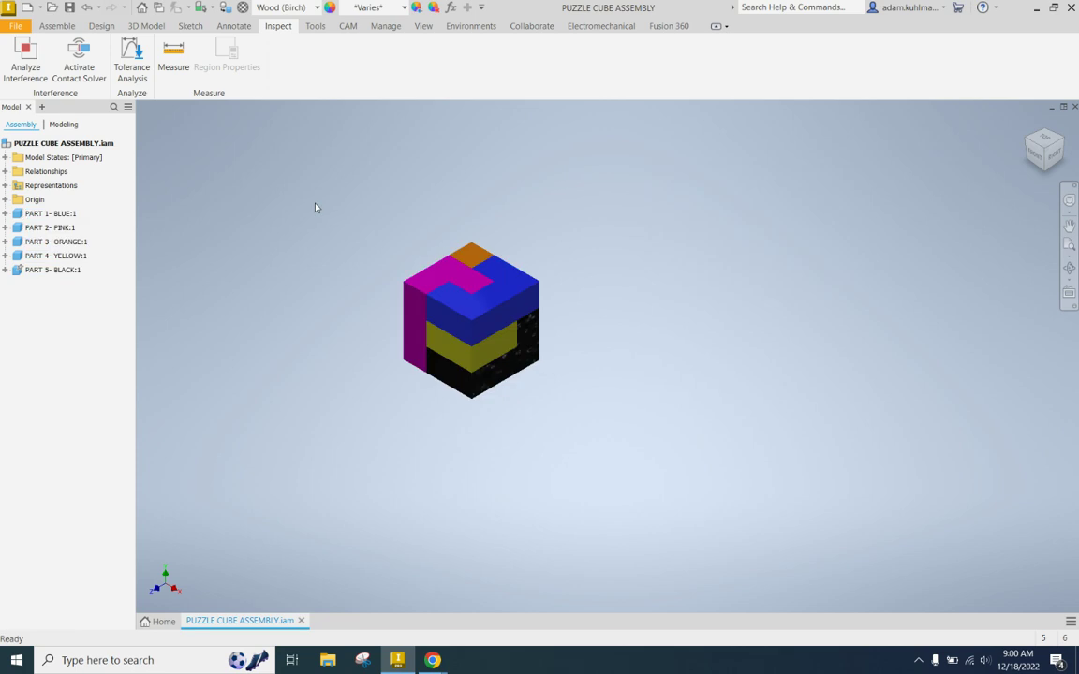
- Open the pink part for in-place editing and start sending it to the 3D print service
{"action": "left_click", "coordinate": [424, 279]}
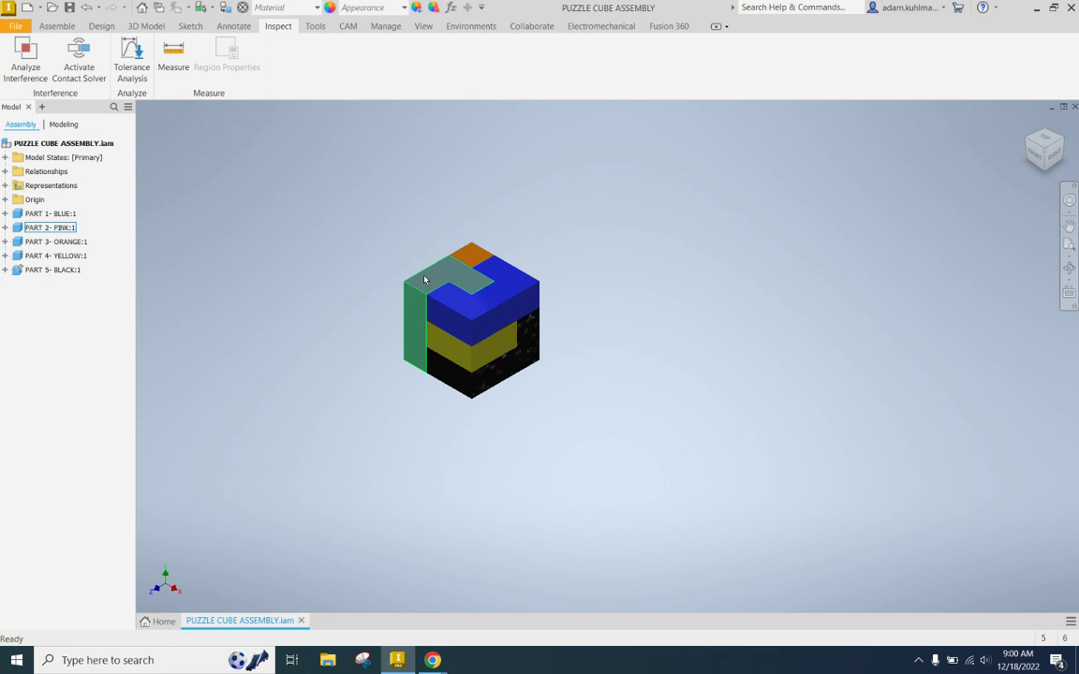
{"action": "left_click", "coordinate": [172, 176]}
{"action": "double_click", "coordinate": [424, 279]}
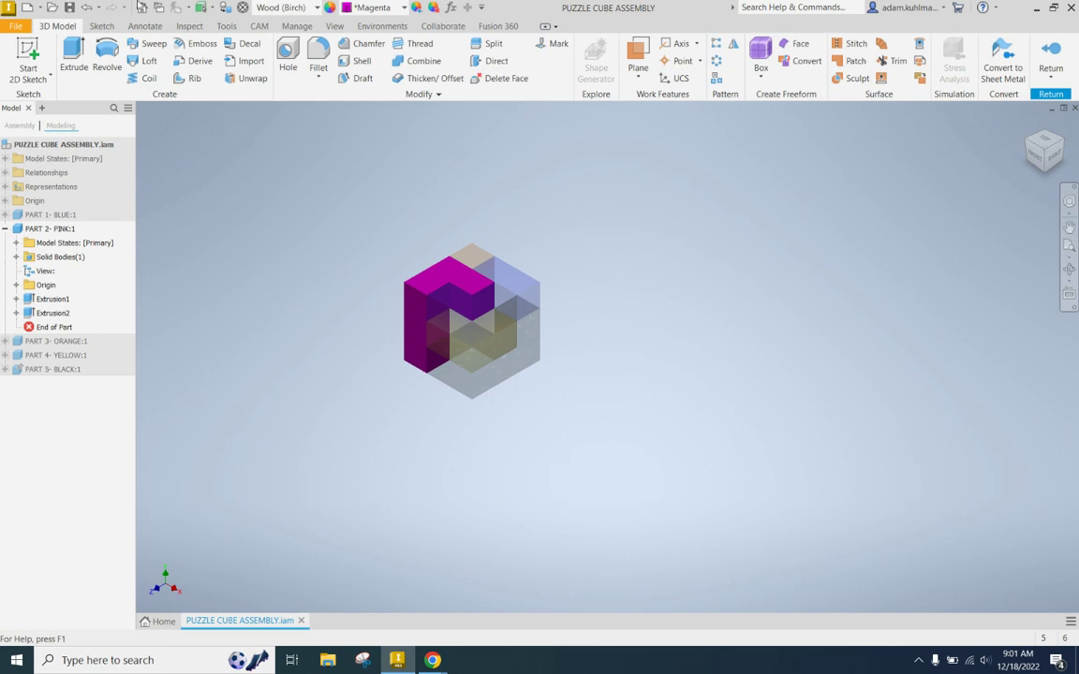
{"action": "left_click", "coordinate": [14, 28]}
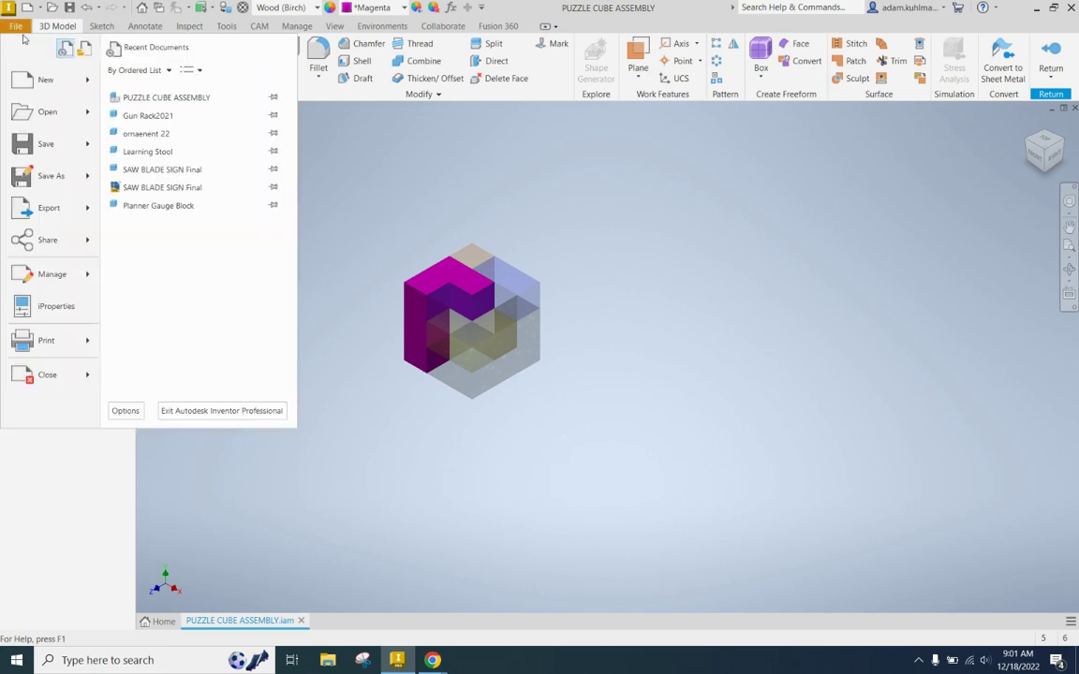
{"action": "mouse_move", "coordinate": [23, 347]}
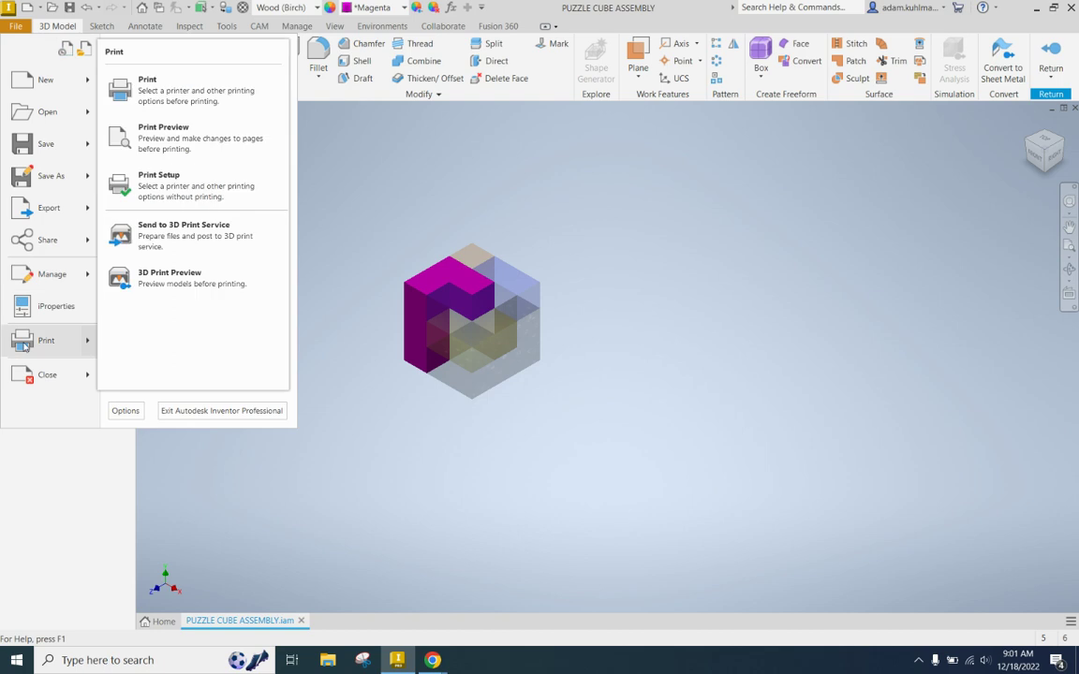
{"action": "left_click", "coordinate": [116, 233]}
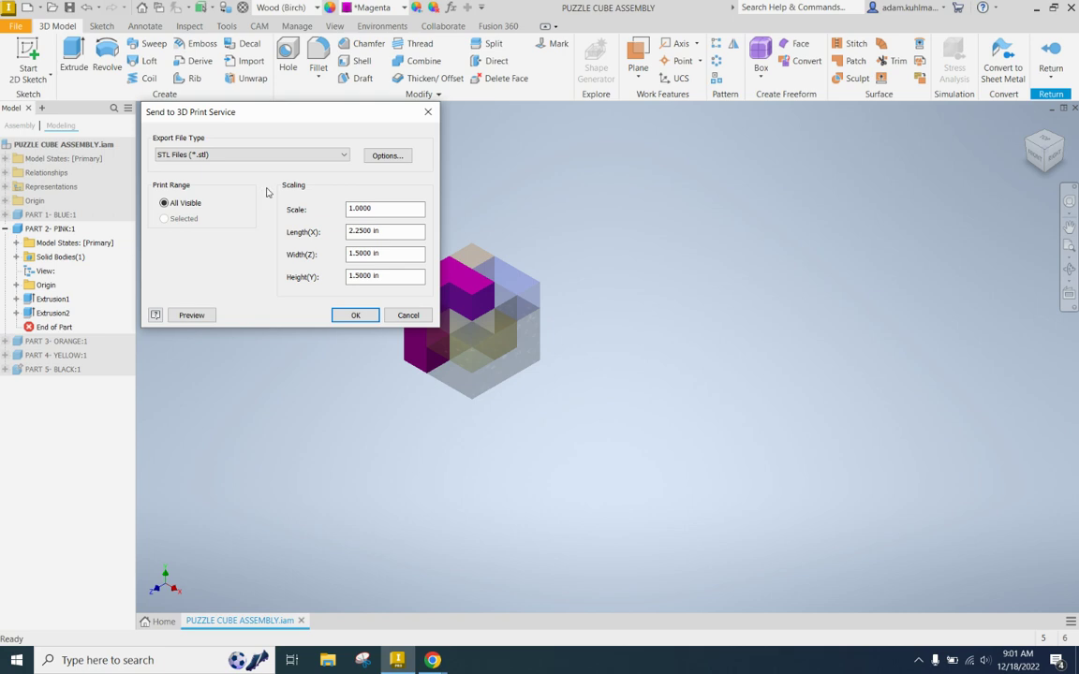
- Set the pink part's STL export options to millimeter units and high resolution
{"action": "left_click", "coordinate": [378, 159]}
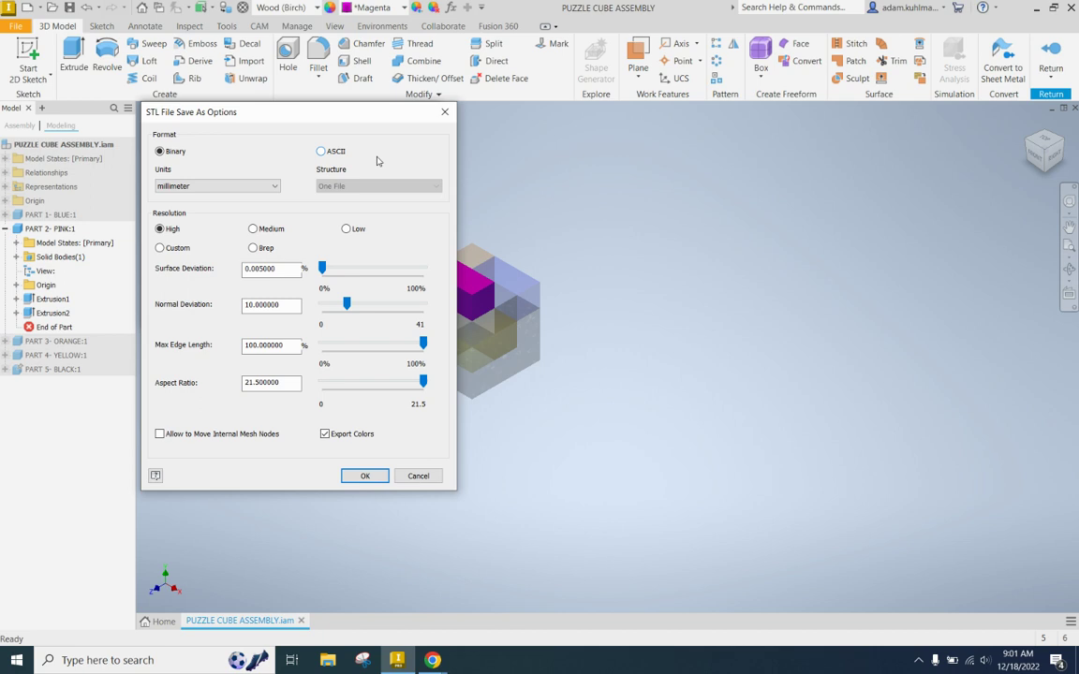
{"action": "left_click", "coordinate": [221, 186]}
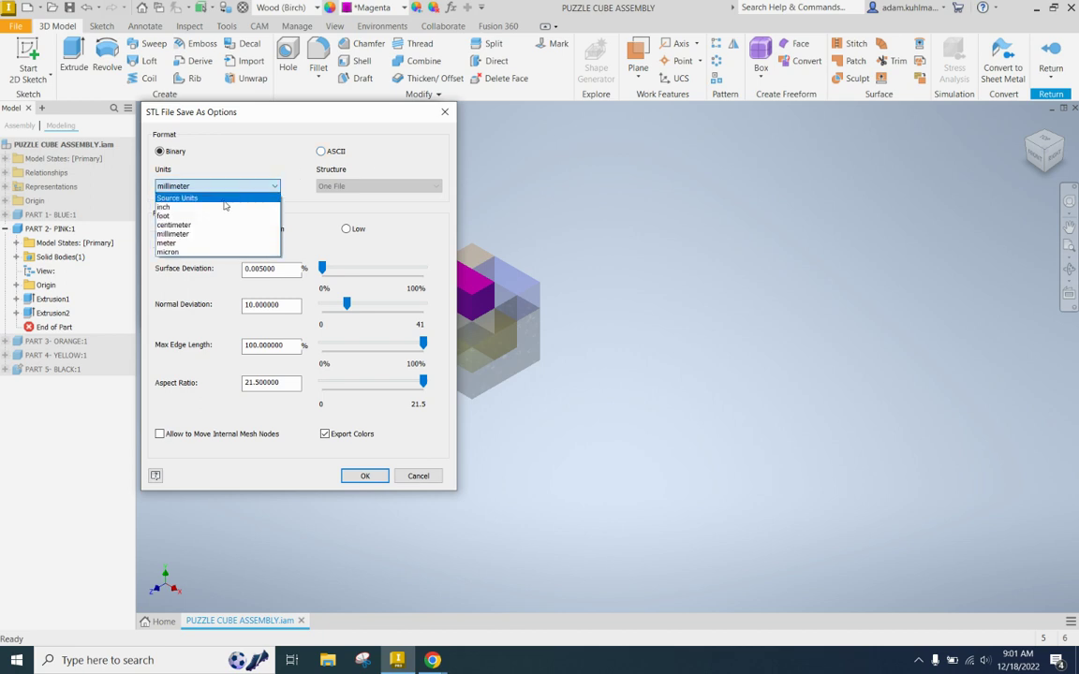
{"action": "left_click", "coordinate": [212, 207]}
{"action": "left_click", "coordinate": [213, 186]}
{"action": "left_click", "coordinate": [214, 238]}
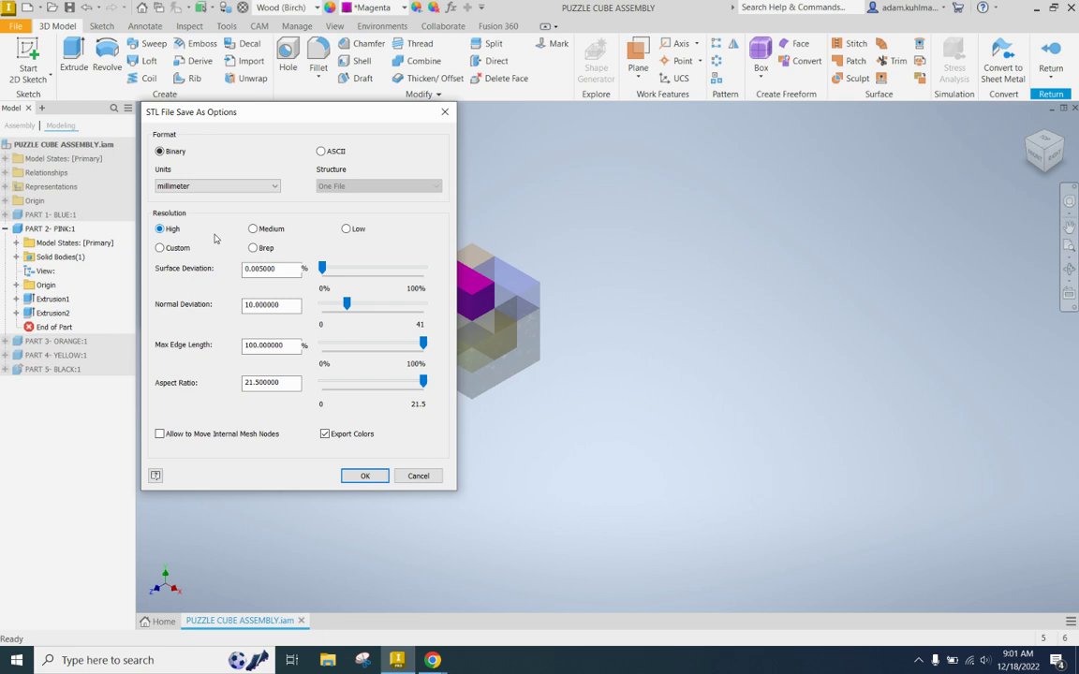
{"action": "left_click", "coordinate": [167, 229]}
{"action": "left_click", "coordinate": [365, 476]}
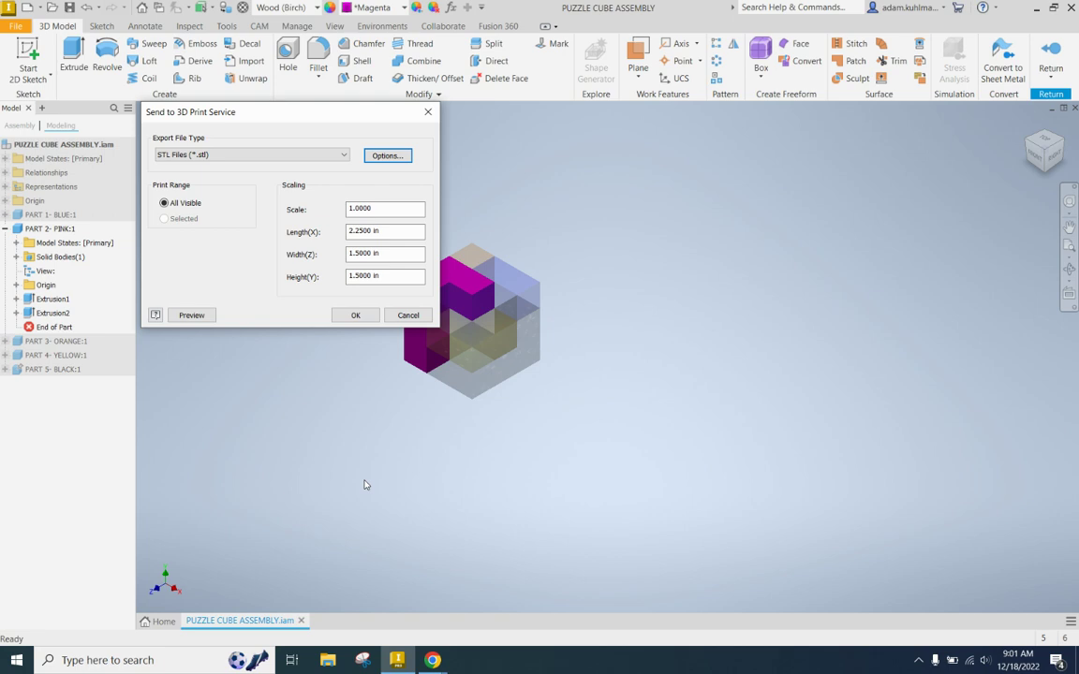
- Save the STL as PART 2- PINK in the Puzzle Cube Files folder, replacing the existing file, and return to the assembly
{"action": "left_click", "coordinate": [361, 316]}
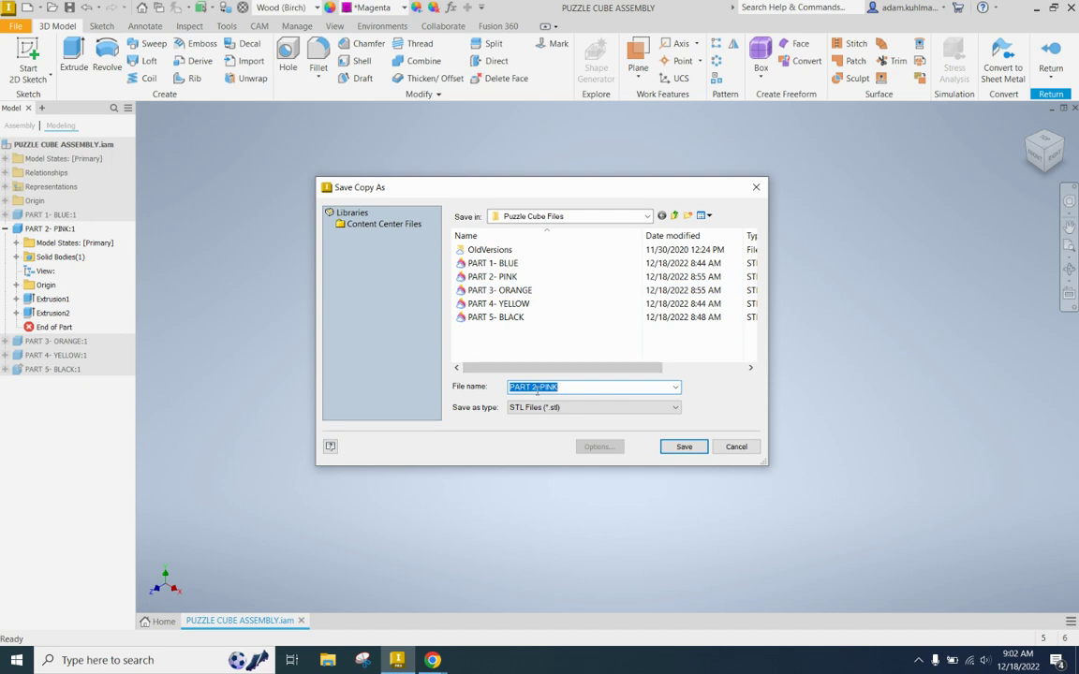
{"action": "left_click", "coordinate": [684, 448]}
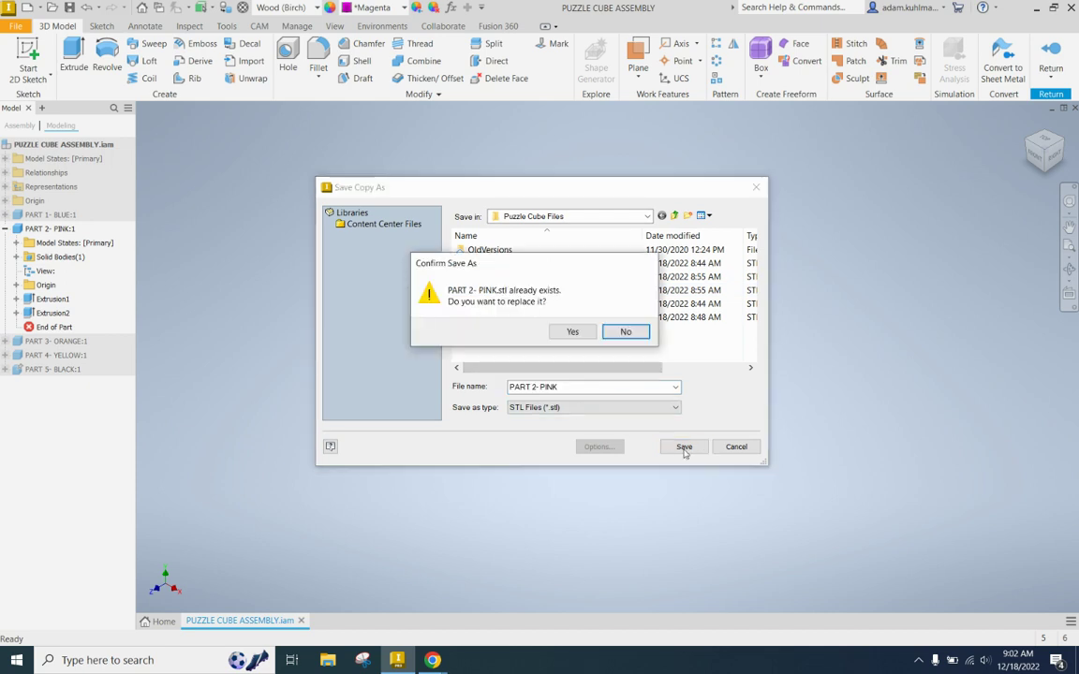
{"action": "left_click", "coordinate": [565, 334]}
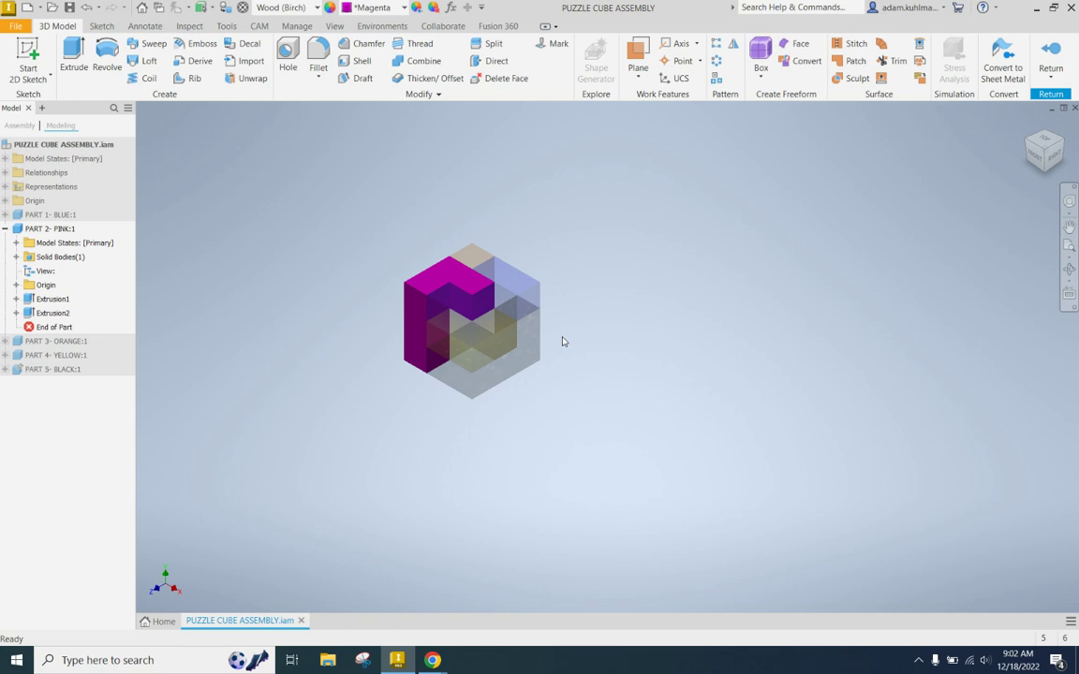
{"action": "left_click", "coordinate": [1061, 51]}
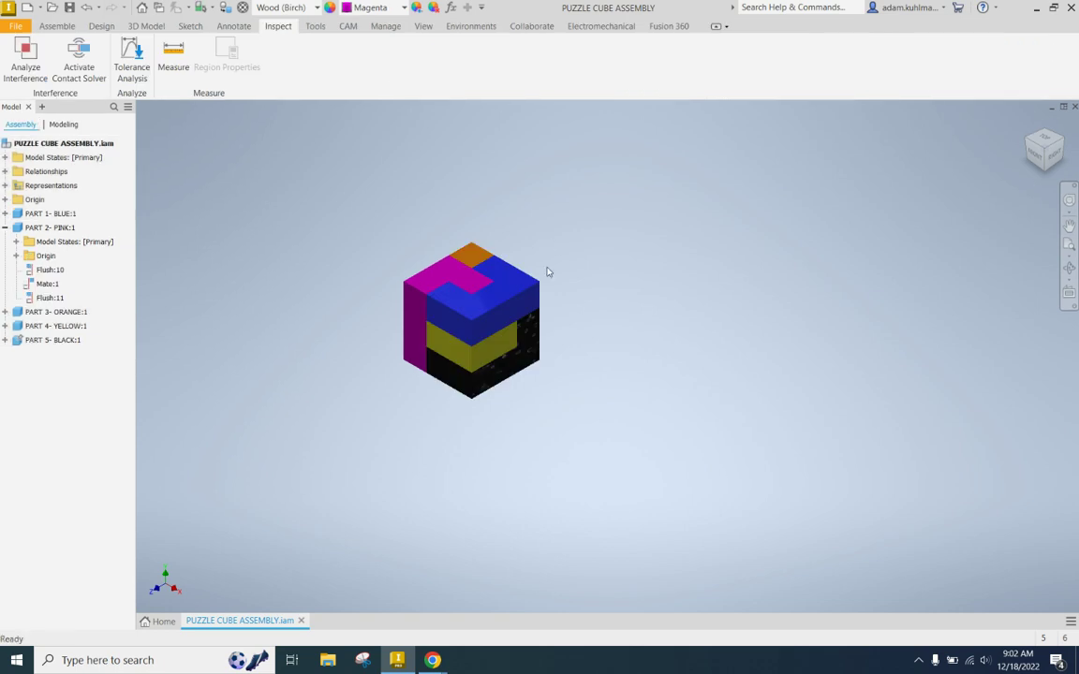
- Open the orange part in place and prepare its 3D print service export as an STL with millimeter units and high resolution
{"action": "left_click", "coordinate": [467, 263]}
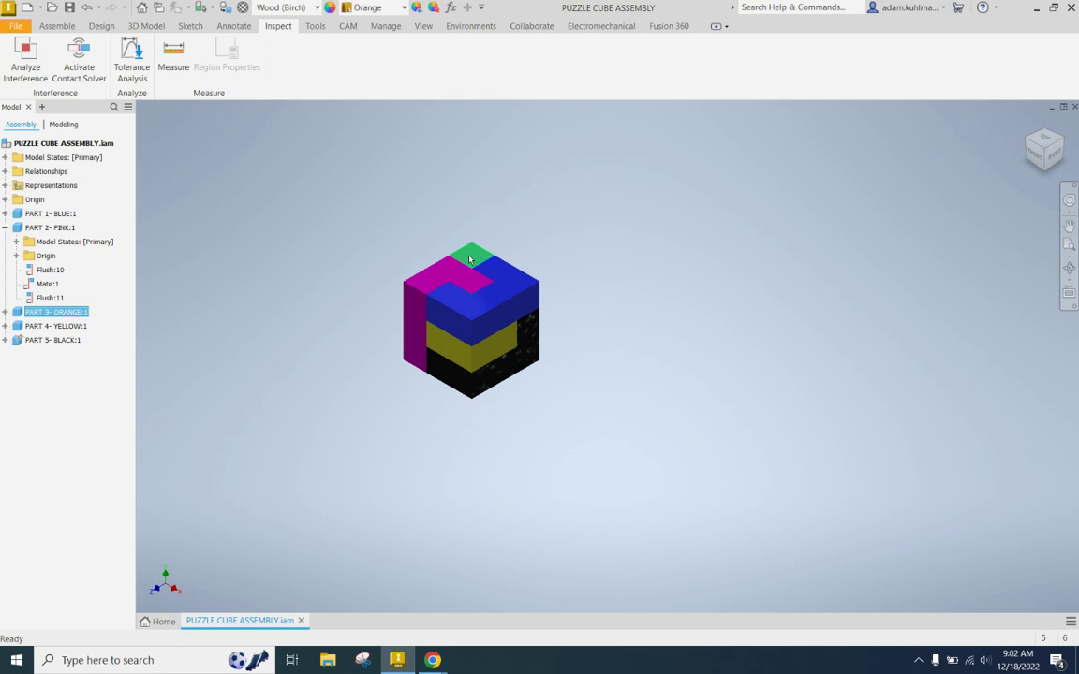
{"action": "double_click", "coordinate": [471, 258]}
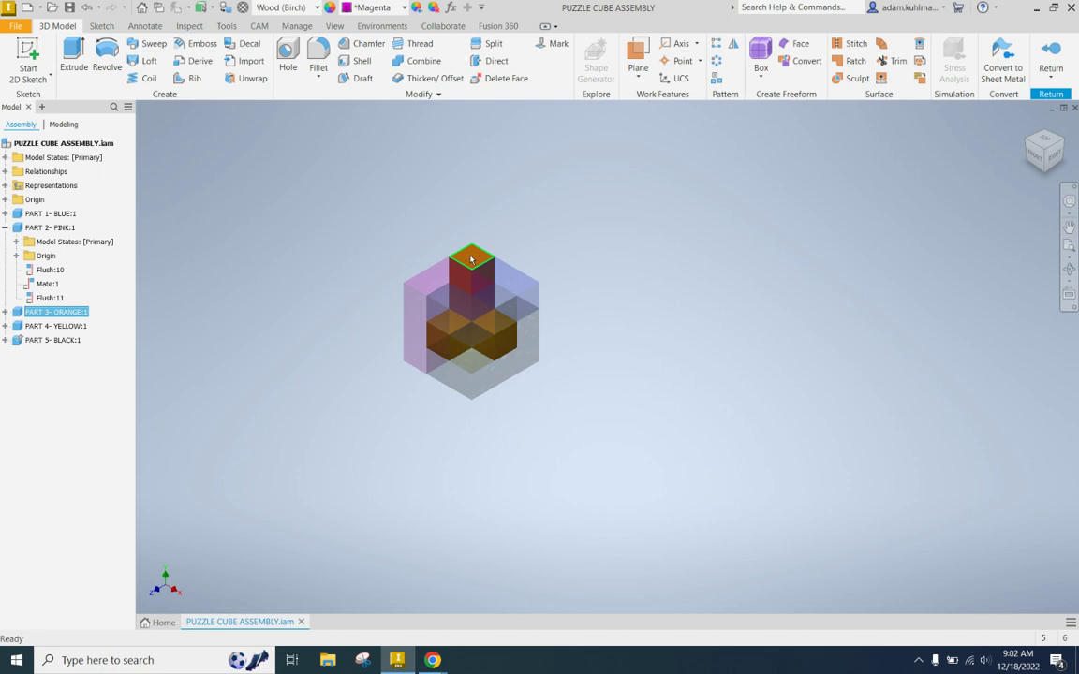
{"action": "left_click", "coordinate": [17, 27]}
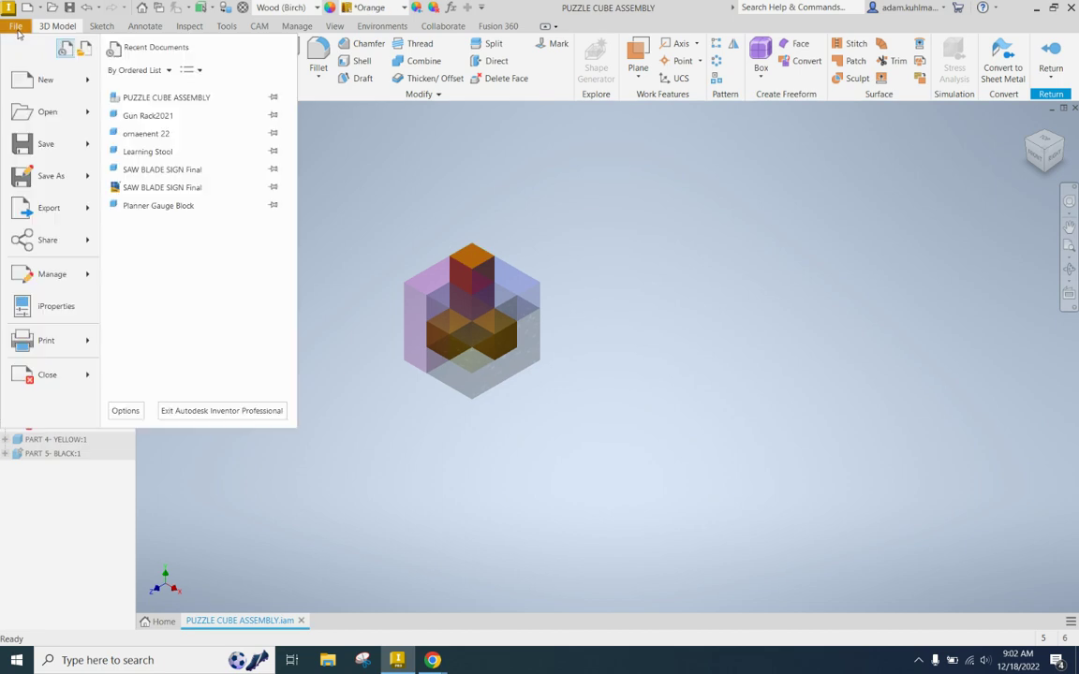
{"action": "mouse_move", "coordinate": [77, 340]}
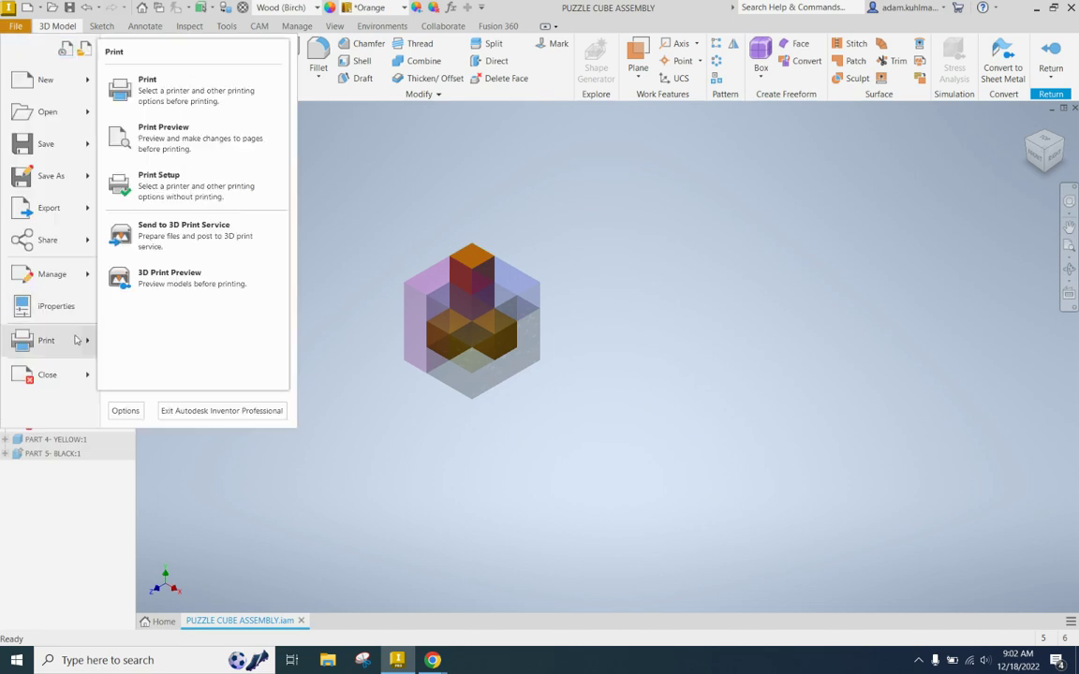
{"action": "left_click", "coordinate": [145, 248]}
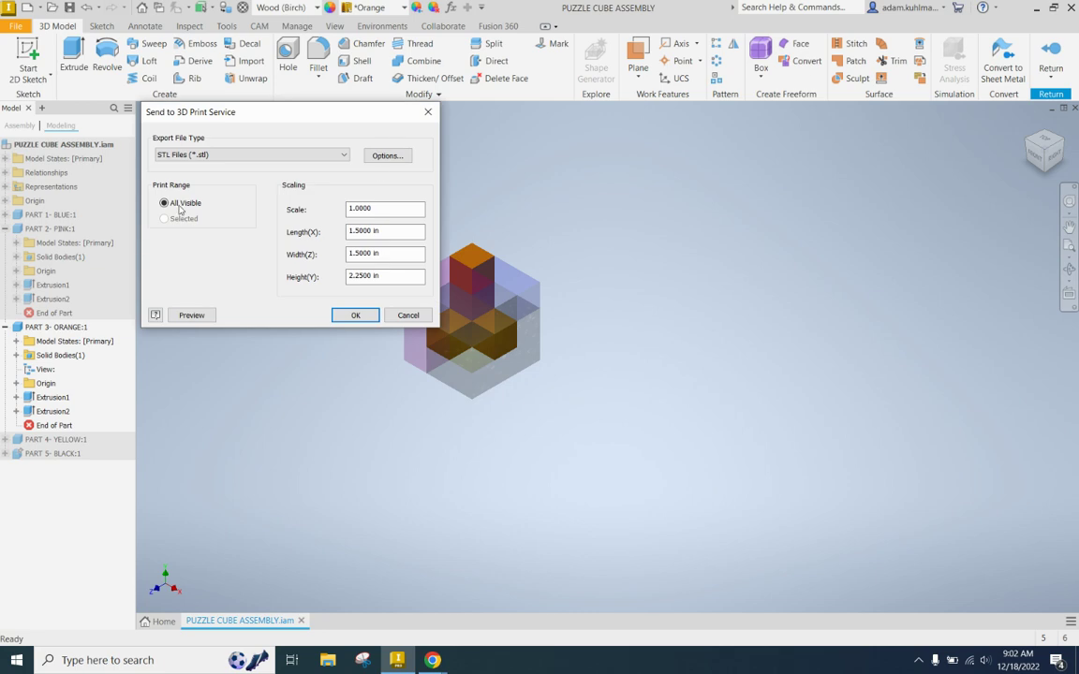
{"action": "left_click", "coordinate": [386, 157]}
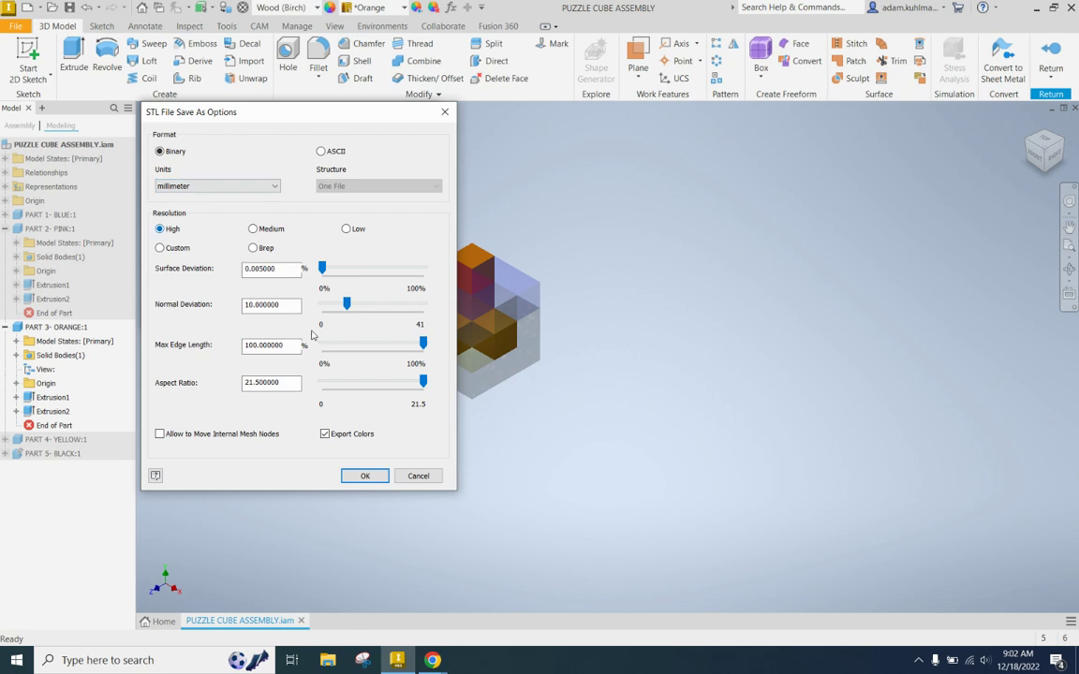
{"action": "left_click", "coordinate": [365, 475]}
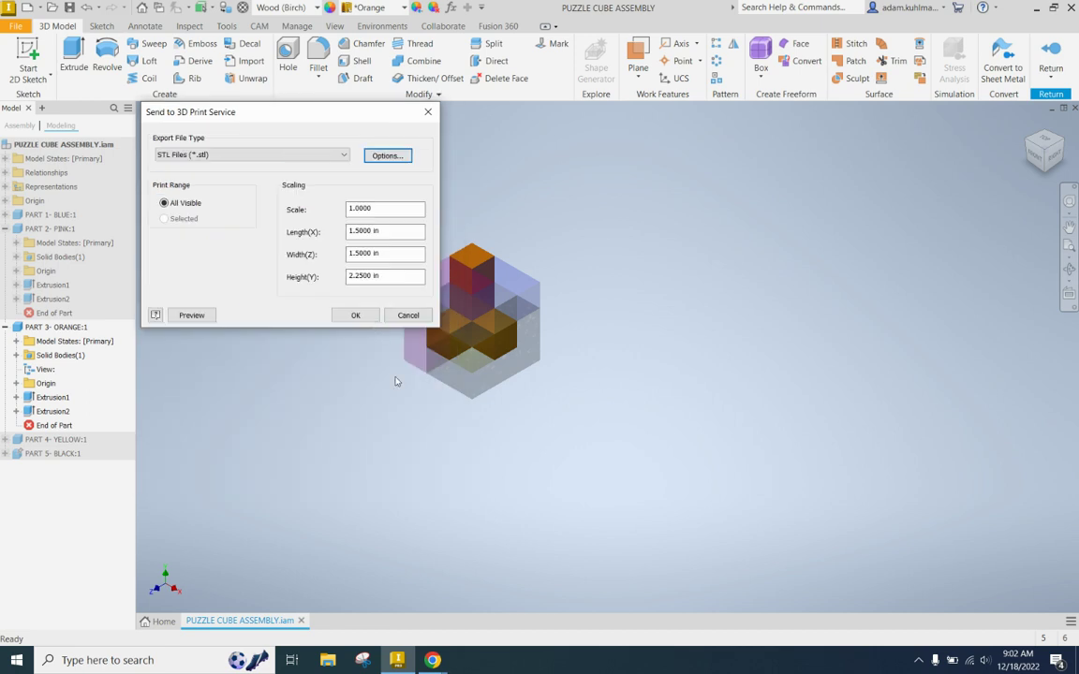
- Save the STL as PART 3- ORANGE in the Puzzle Cube Files folder, overwriting the existing file, and return to the assembly
{"action": "left_click", "coordinate": [364, 320]}
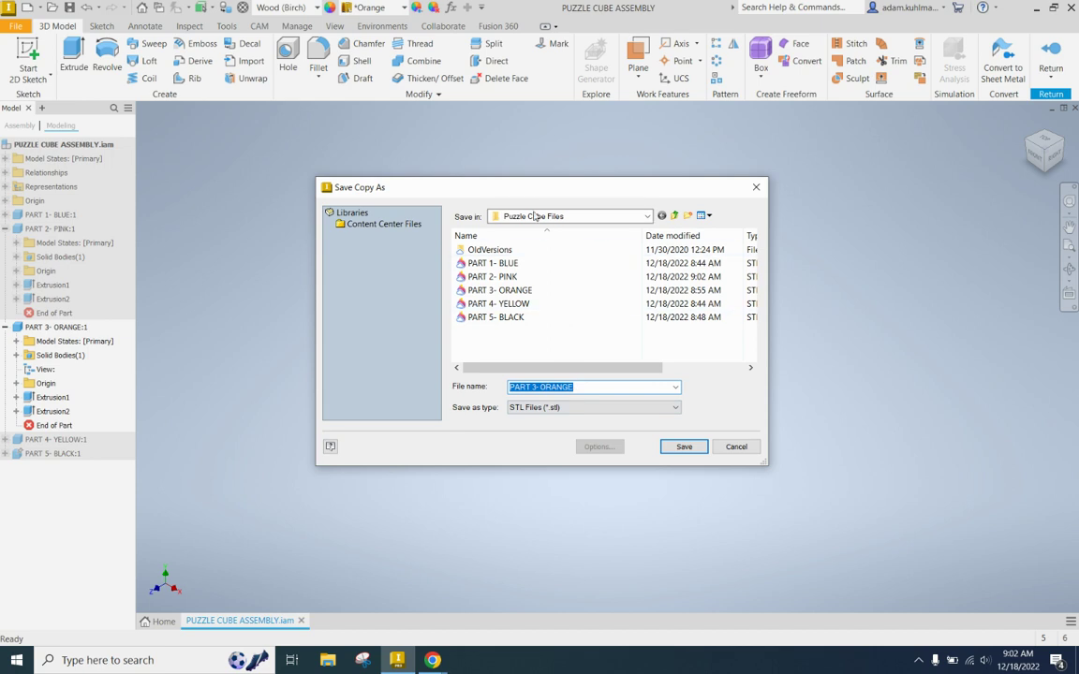
{"action": "left_click", "coordinate": [684, 446]}
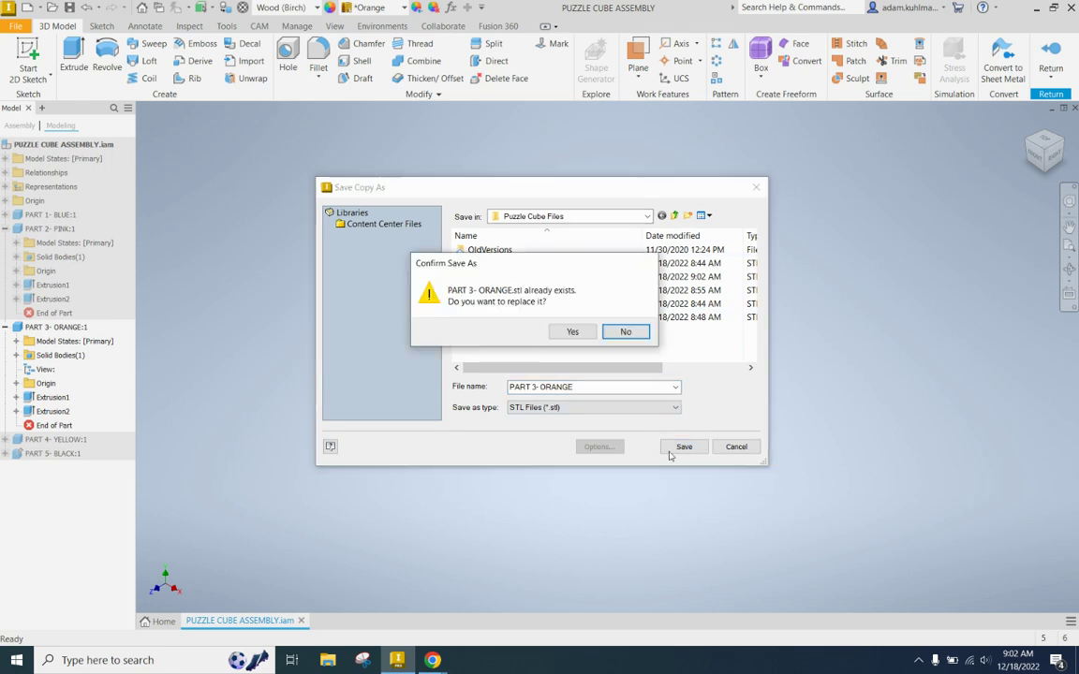
{"action": "left_click", "coordinate": [572, 332]}
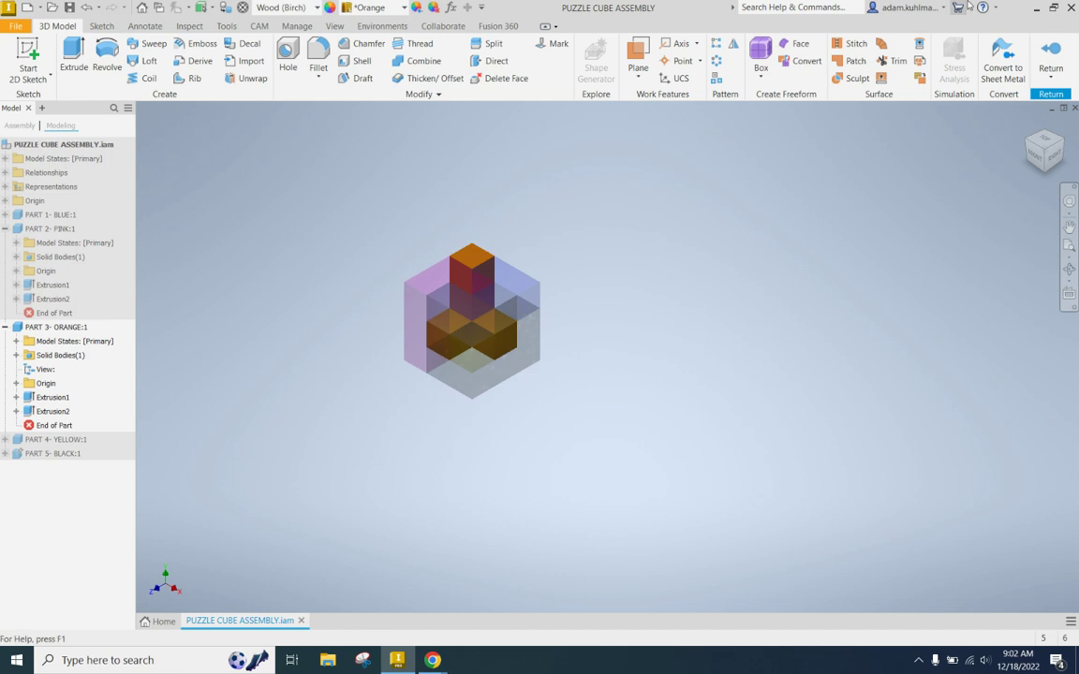
{"action": "left_click", "coordinate": [1052, 54]}
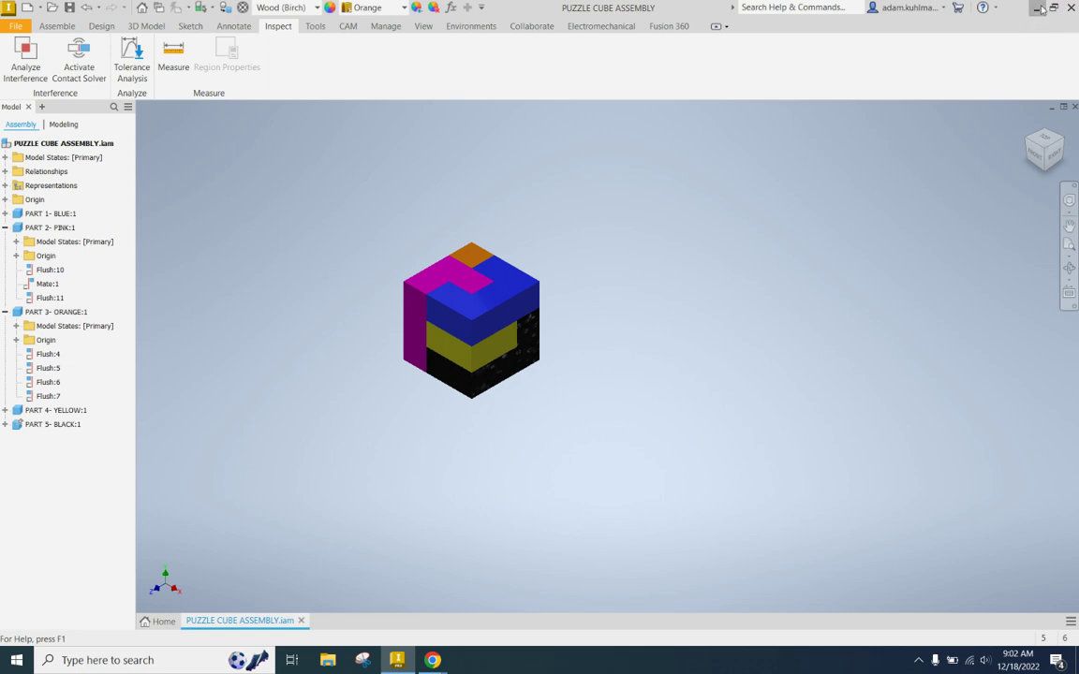
- Minimize the open windows to reach the desktop, then search Windows for Software Center and open it
{"action": "left_click", "coordinate": [1039, 8]}
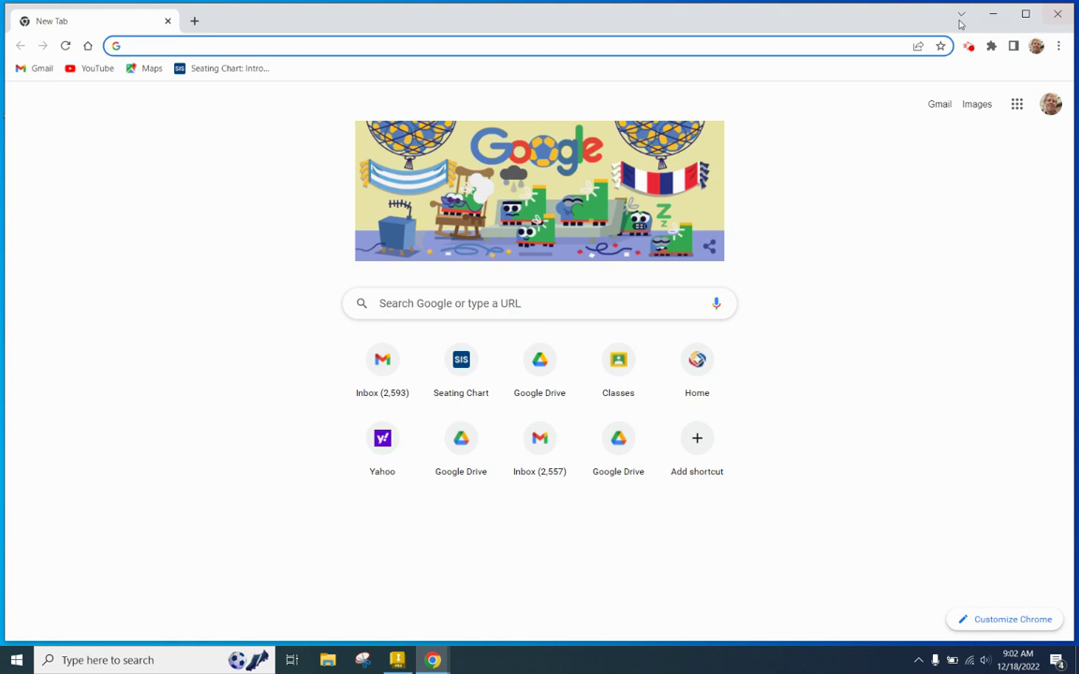
{"action": "left_click", "coordinate": [990, 14]}
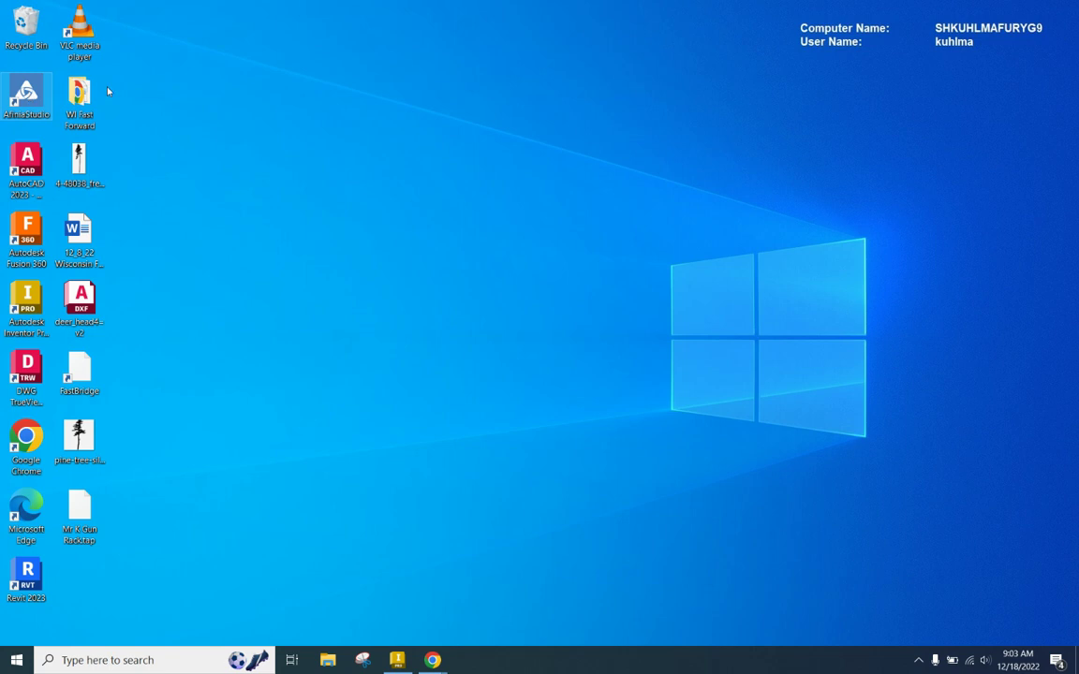
{"action": "left_click", "coordinate": [71, 661]}
{"action": "type", "text": "sof"}
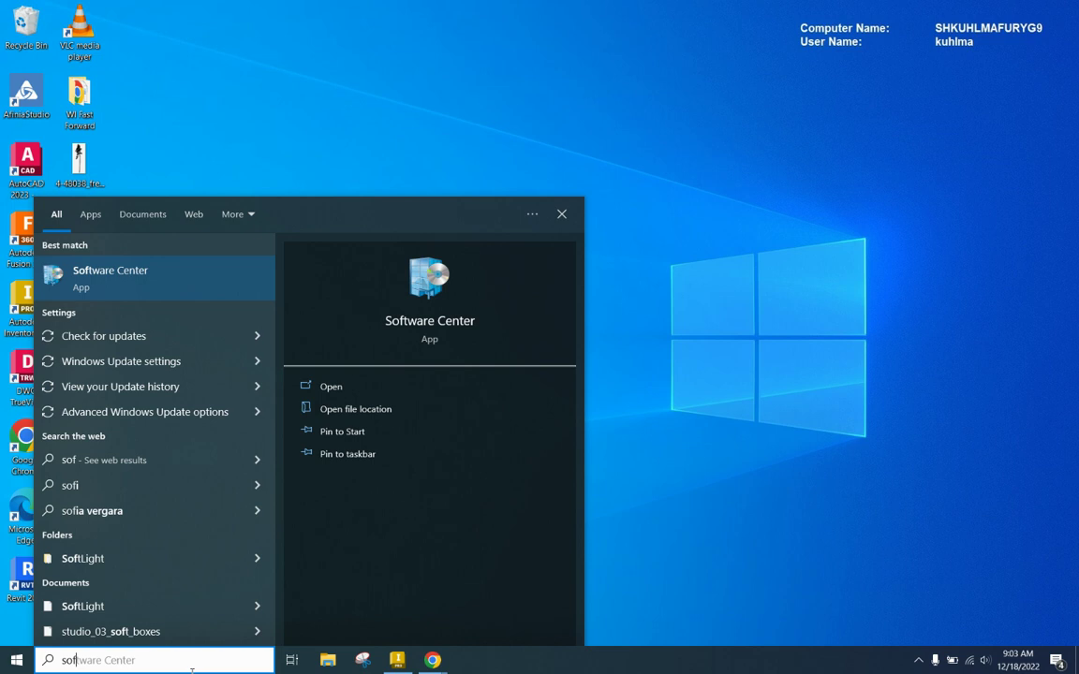
{"action": "left_click", "coordinate": [117, 279]}
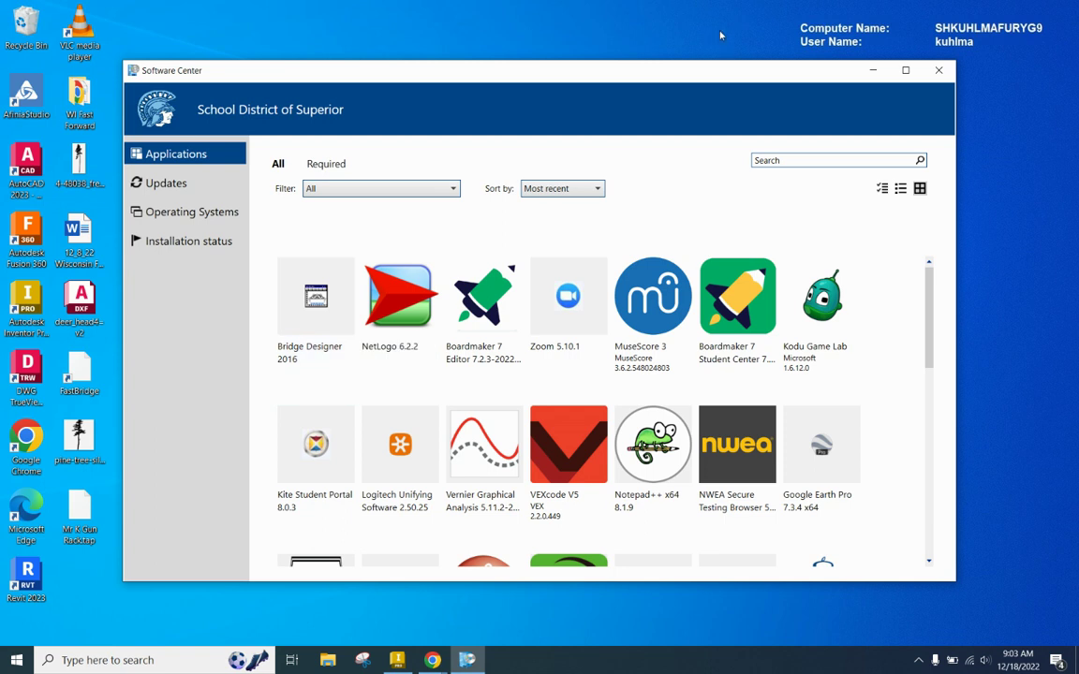
- Close Software Center, launch AfiniaStudio from the desktop and enter its Build workspace
{"action": "left_click", "coordinate": [939, 70]}
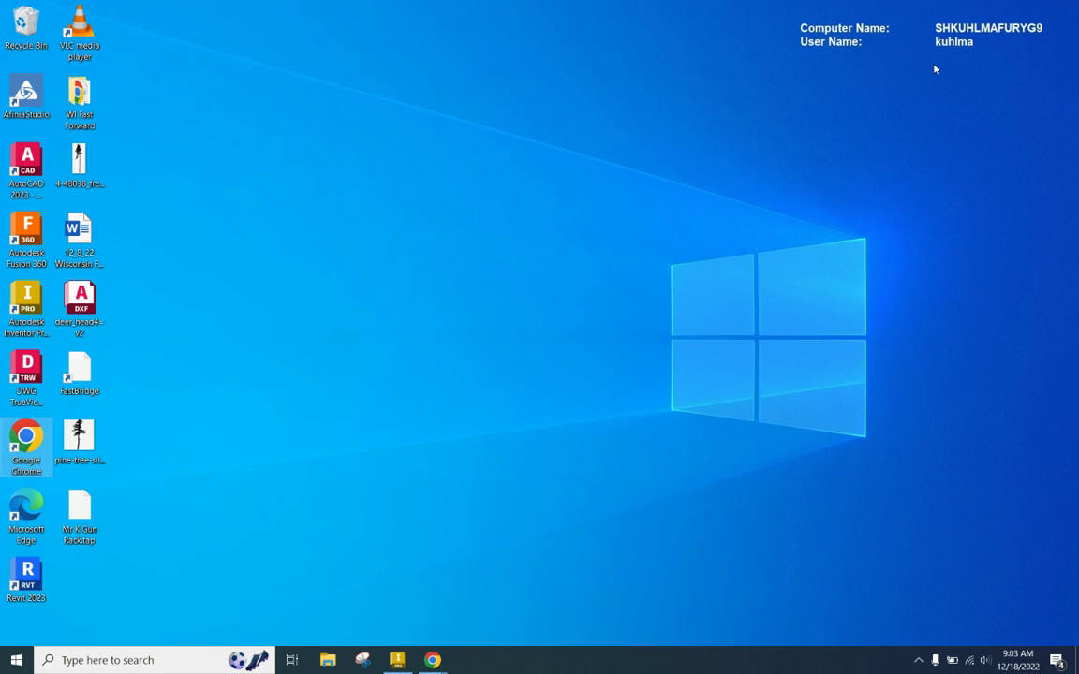
{"action": "double_click", "coordinate": [26, 98]}
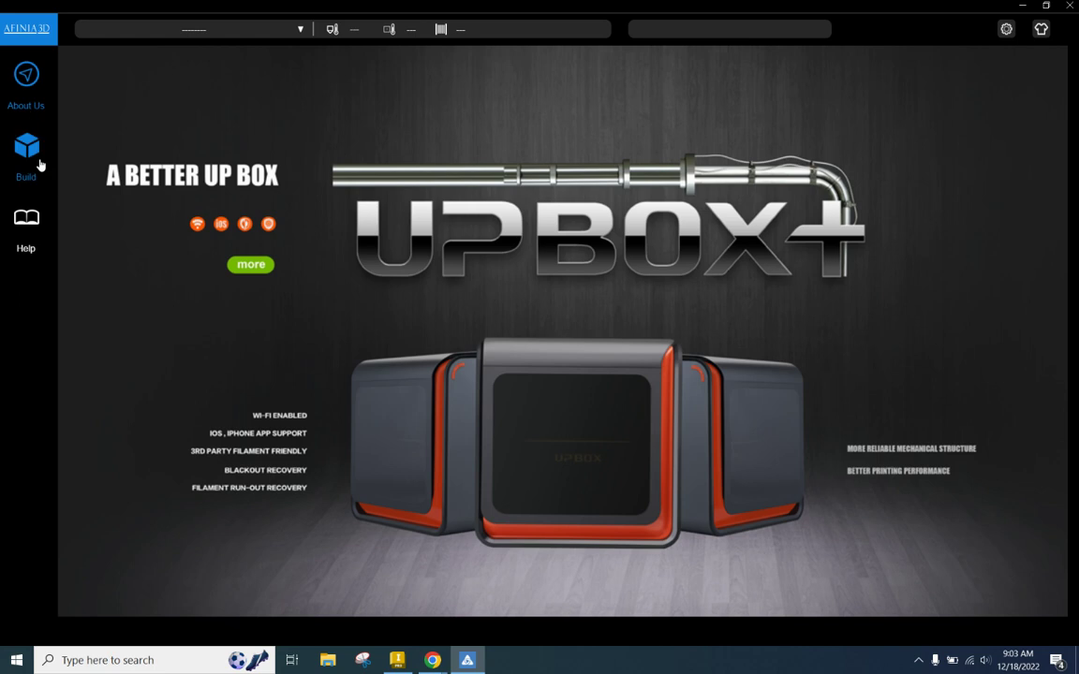
{"action": "left_click", "coordinate": [19, 149]}
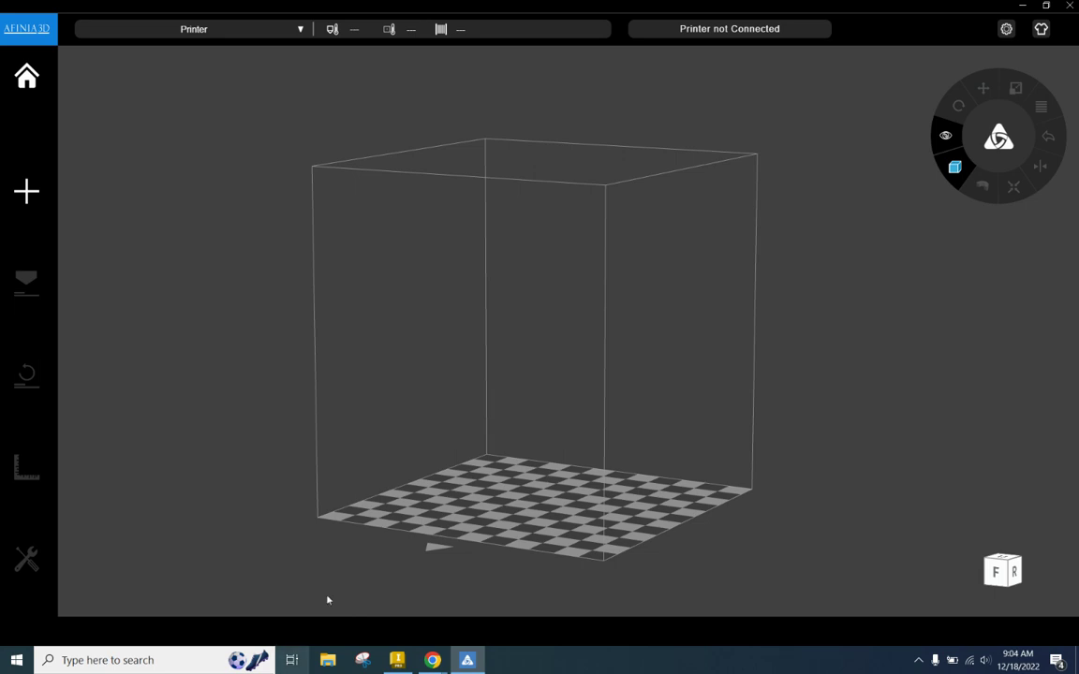
- Add the five STL models PART 1- BLUE through PART 5- BLACK from the Puzzle Cube Files folder to the build platform
{"action": "left_click_drag", "start_coordinate": [506, 486], "coordinate": [513, 511]}
{"action": "scroll", "coordinate": [513, 510], "scroll_direction": "up", "scroll_amount": 1}
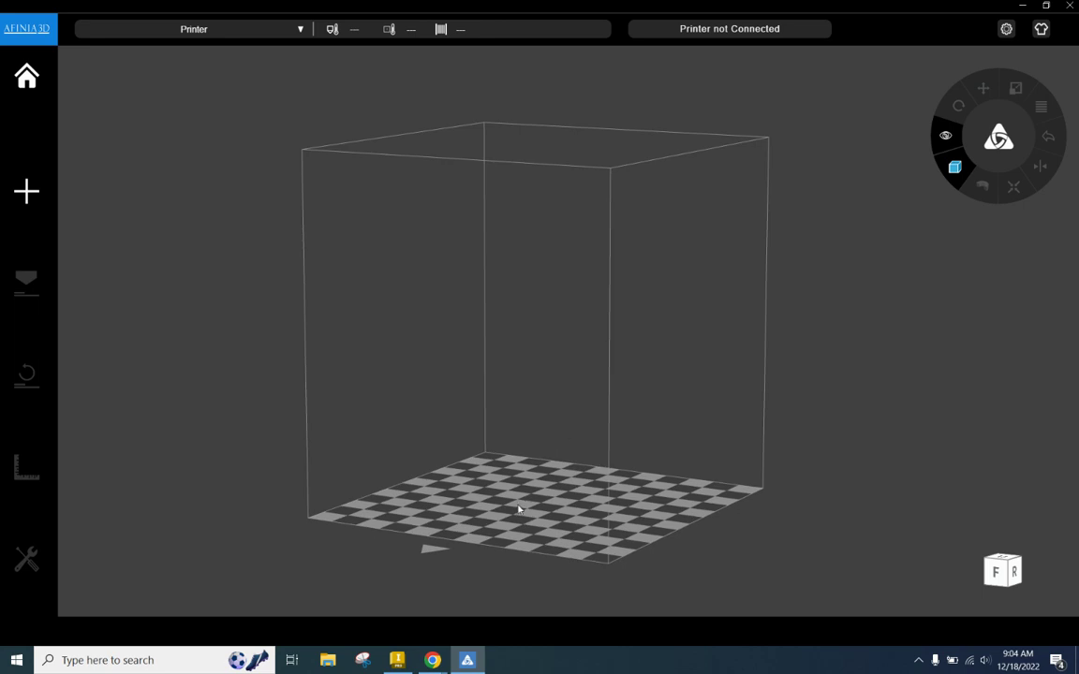
{"action": "left_click", "coordinate": [21, 199]}
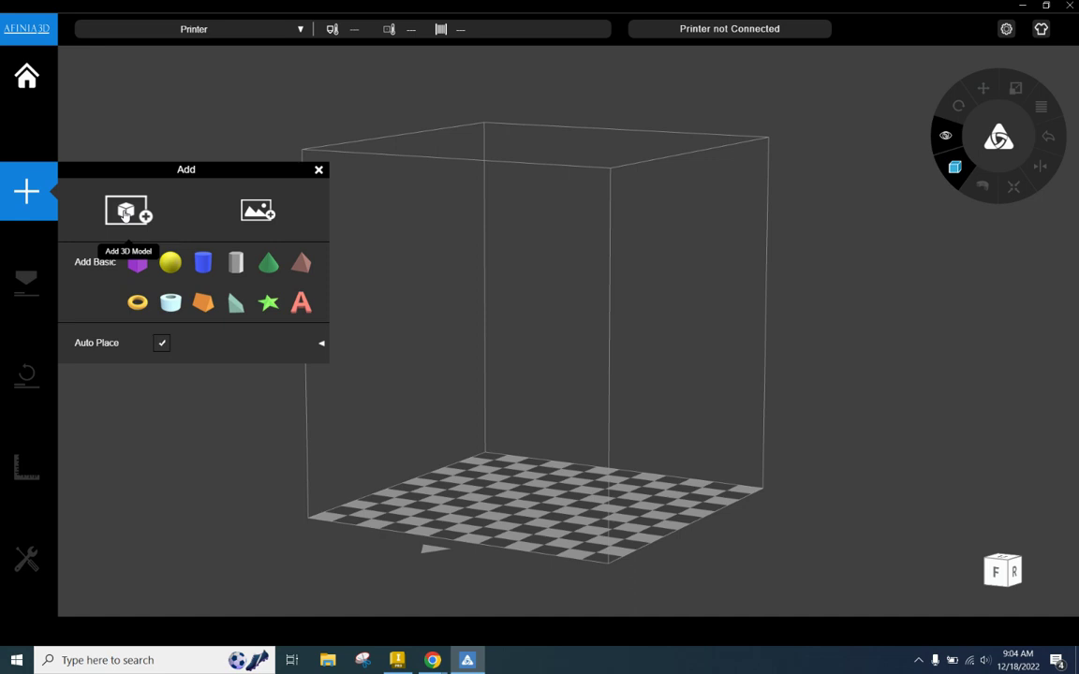
{"action": "left_click", "coordinate": [126, 215]}
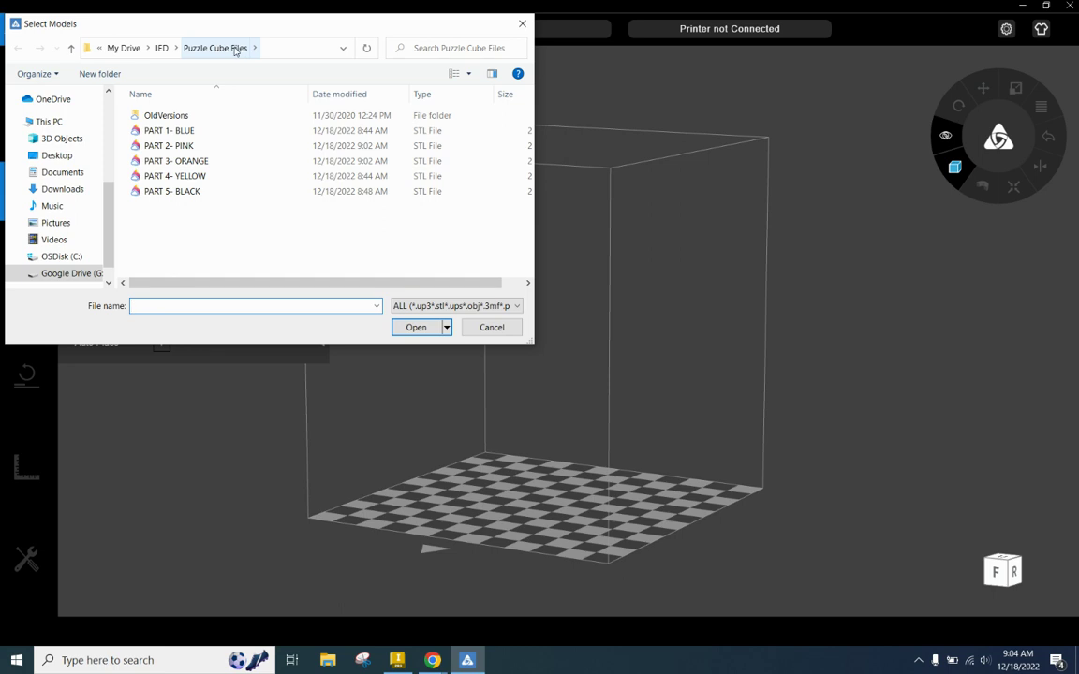
{"action": "left_click", "coordinate": [156, 136]}
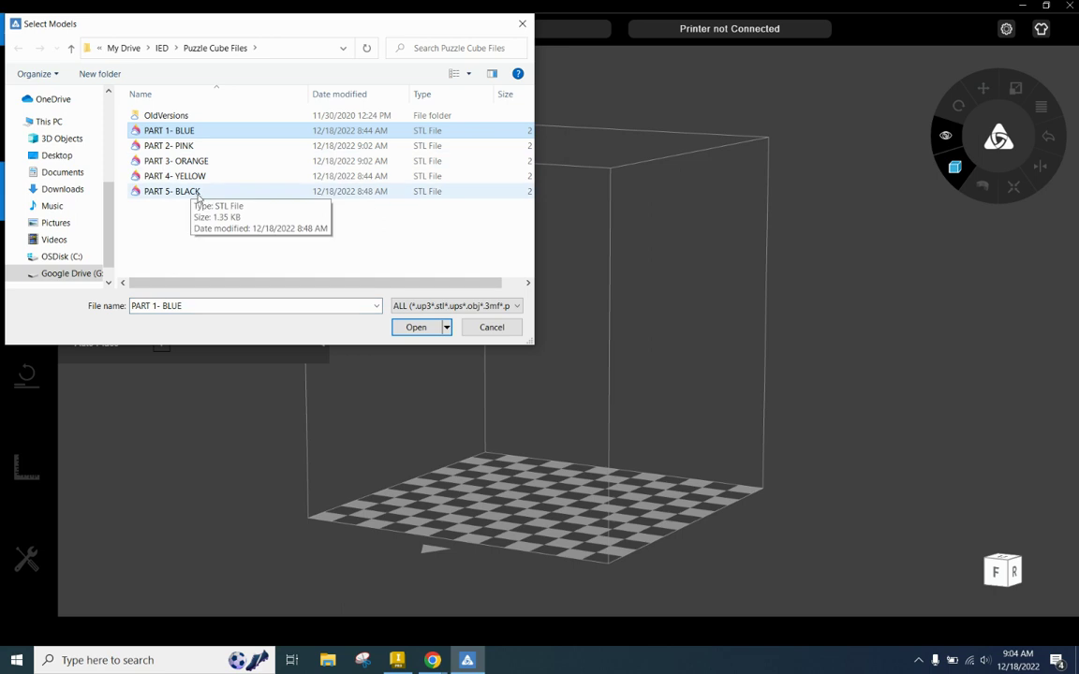
{"action": "left_click", "coordinate": [172, 191], "text": "shift"}
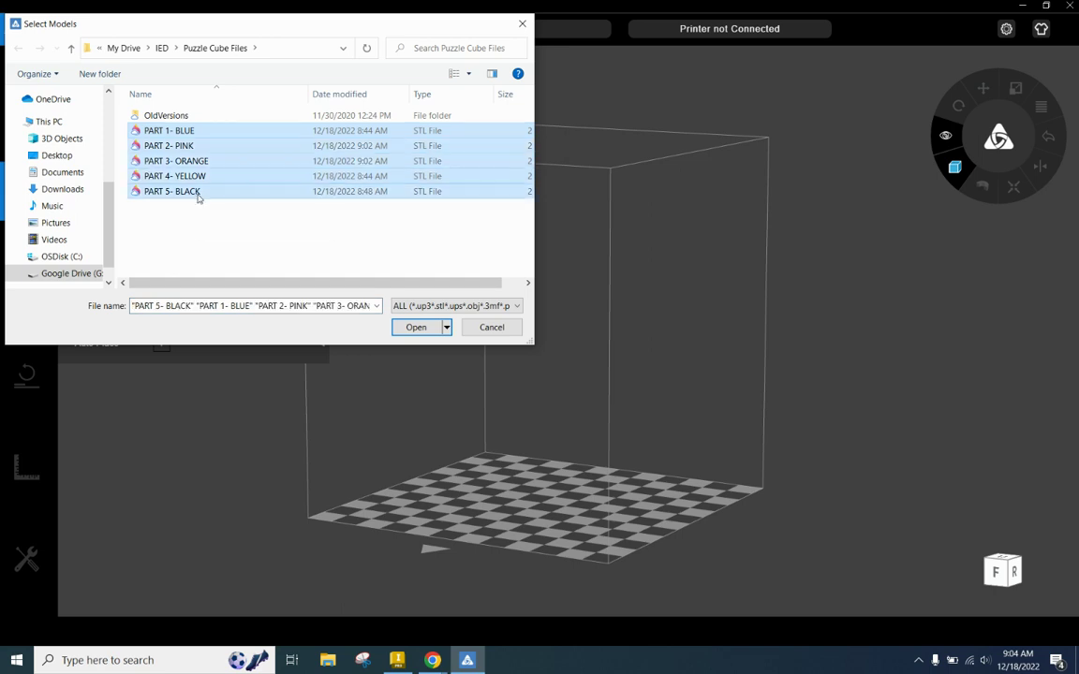
{"action": "left_click", "coordinate": [415, 327]}
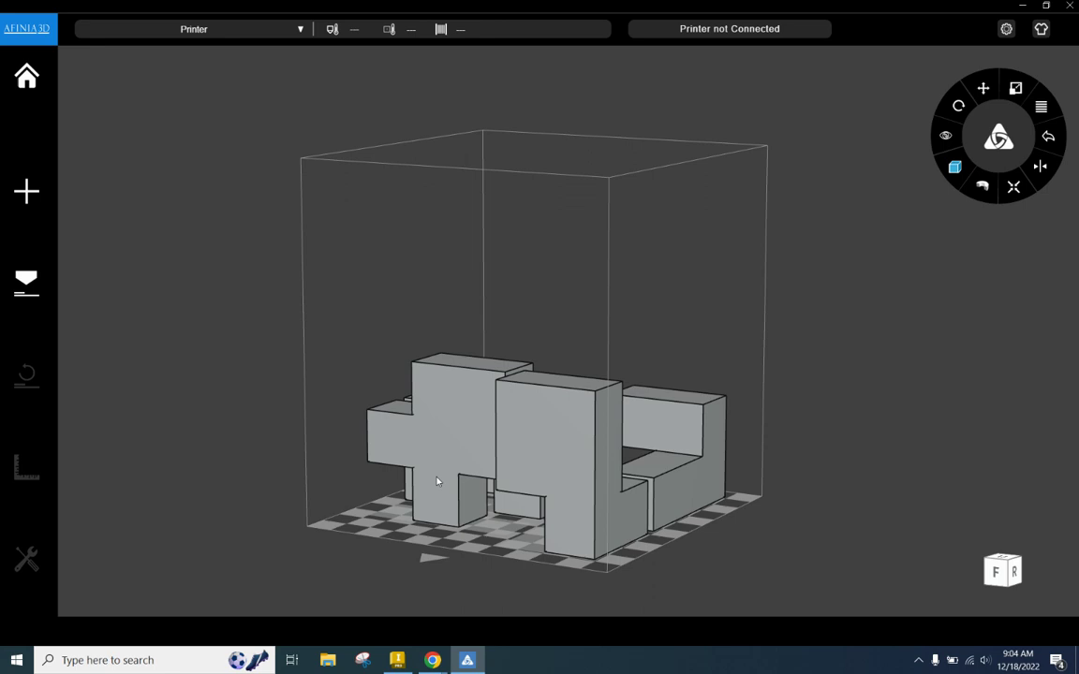
- Scale all the puzzle cube parts uniformly by a factor of 0.5 on the X, Y and Z axes
{"action": "right_click", "coordinate": [455, 514]}
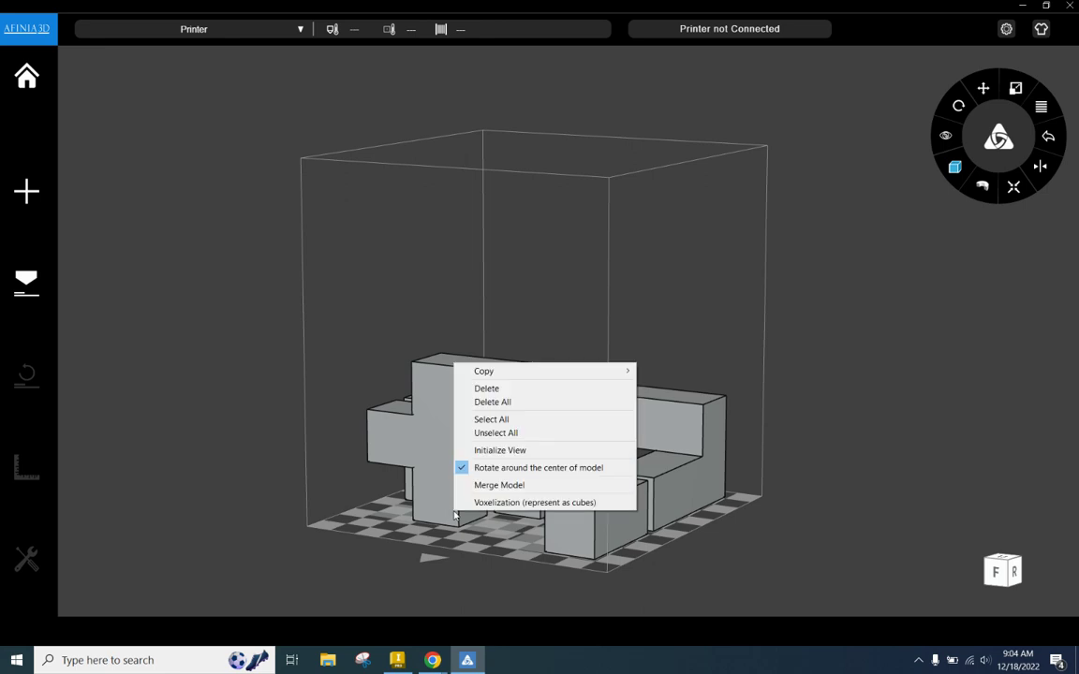
{"action": "left_click", "coordinate": [489, 428]}
{"action": "right_click", "coordinate": [447, 518]}
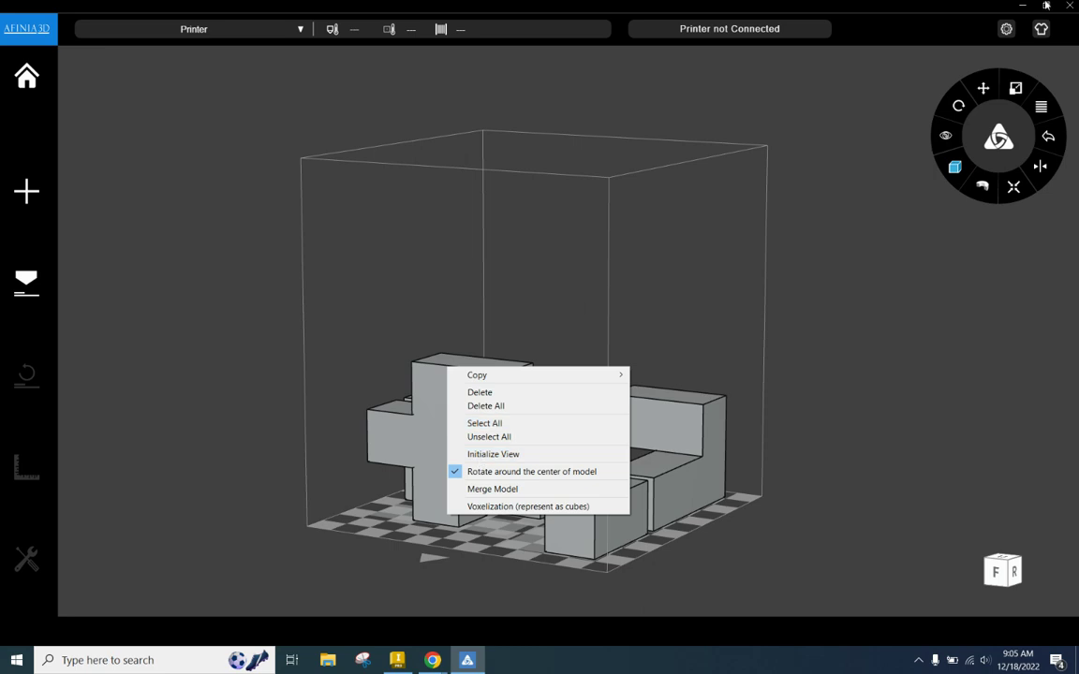
{"action": "left_click", "coordinate": [872, 161]}
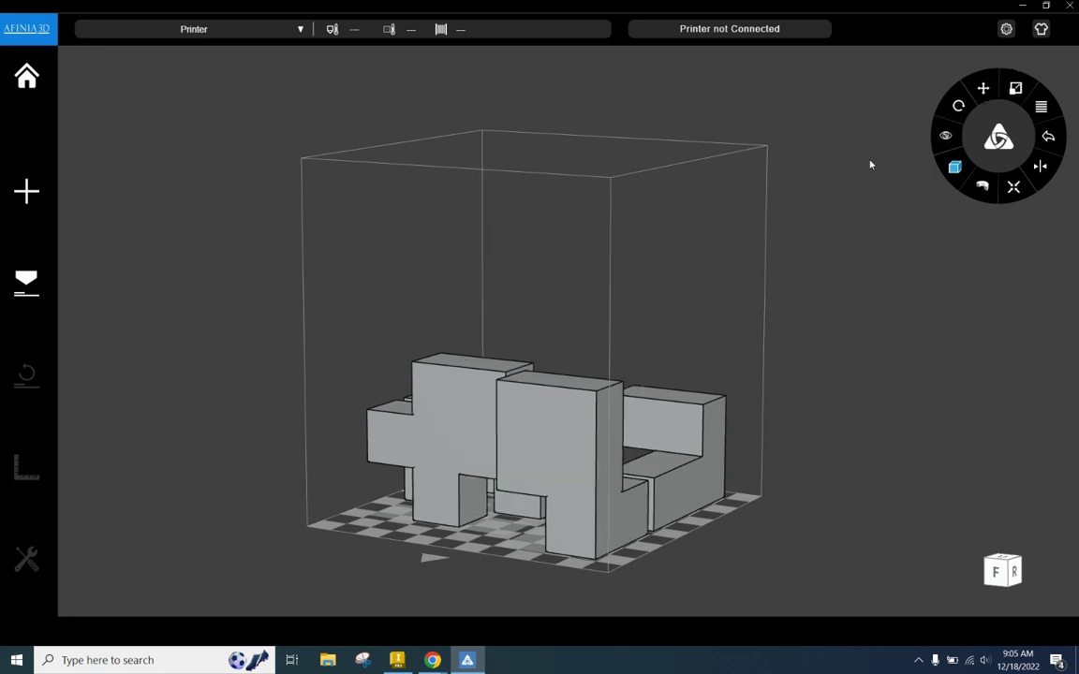
{"action": "left_click", "coordinate": [1013, 89]}
{"action": "left_click", "coordinate": [1011, 153]}
{"action": "left_click_drag", "start_coordinate": [1013, 152], "coordinate": [983, 156]}
{"action": "type", "text": "0.5"}
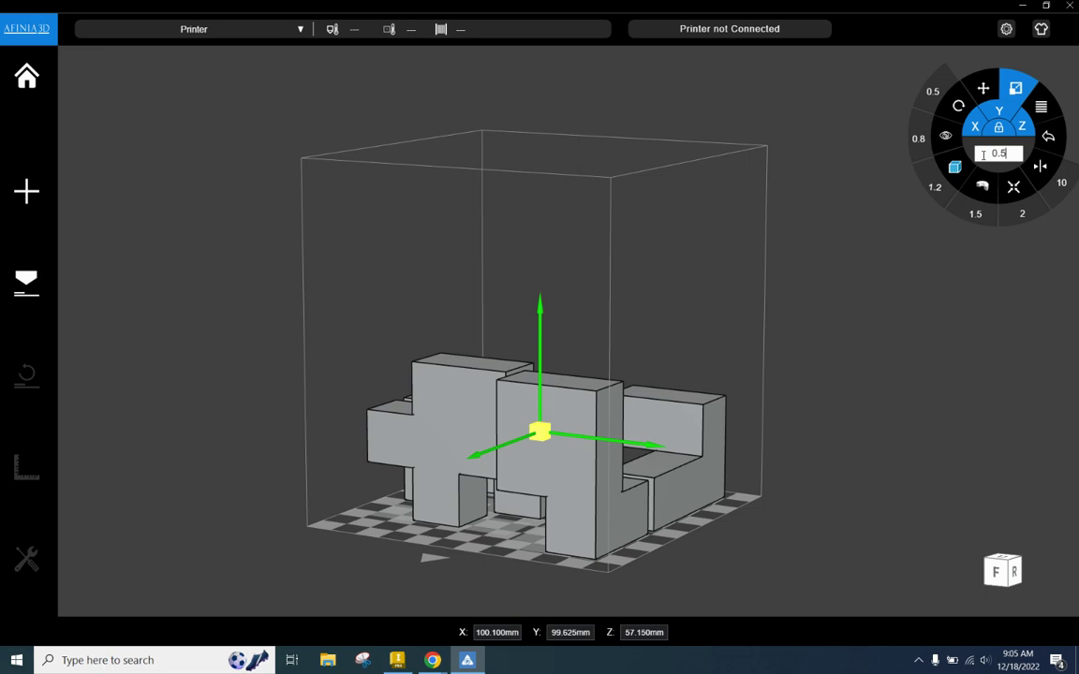
{"action": "key", "text": "Return"}
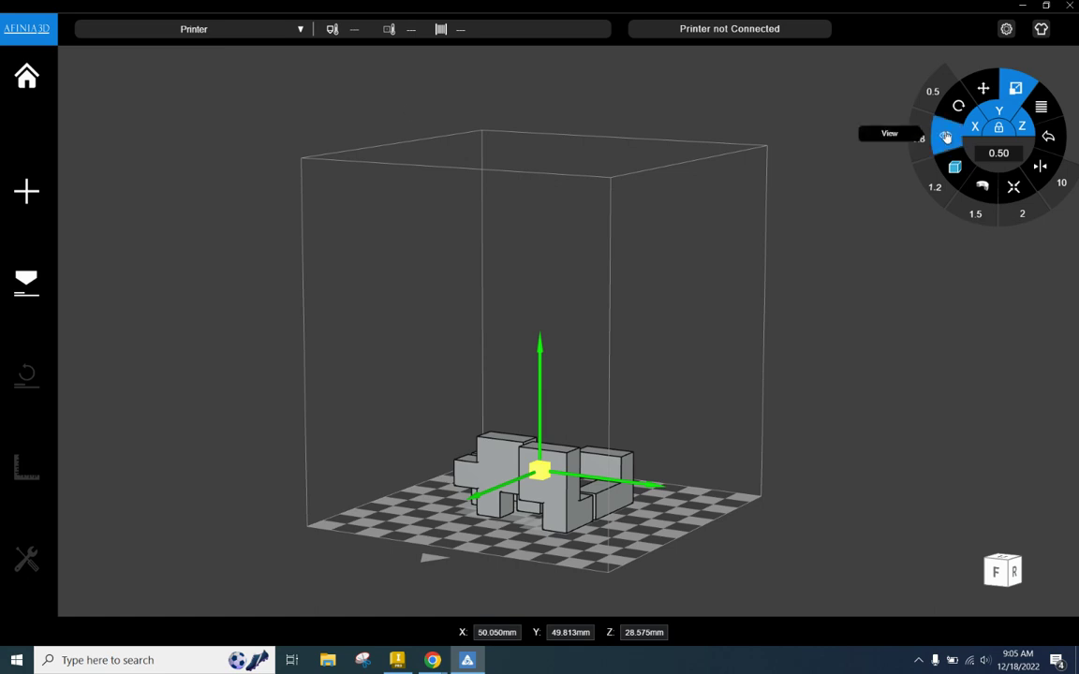
- Examine the scaled parts on the build platform in the default, top, back and right views
{"action": "left_click", "coordinate": [946, 138]}
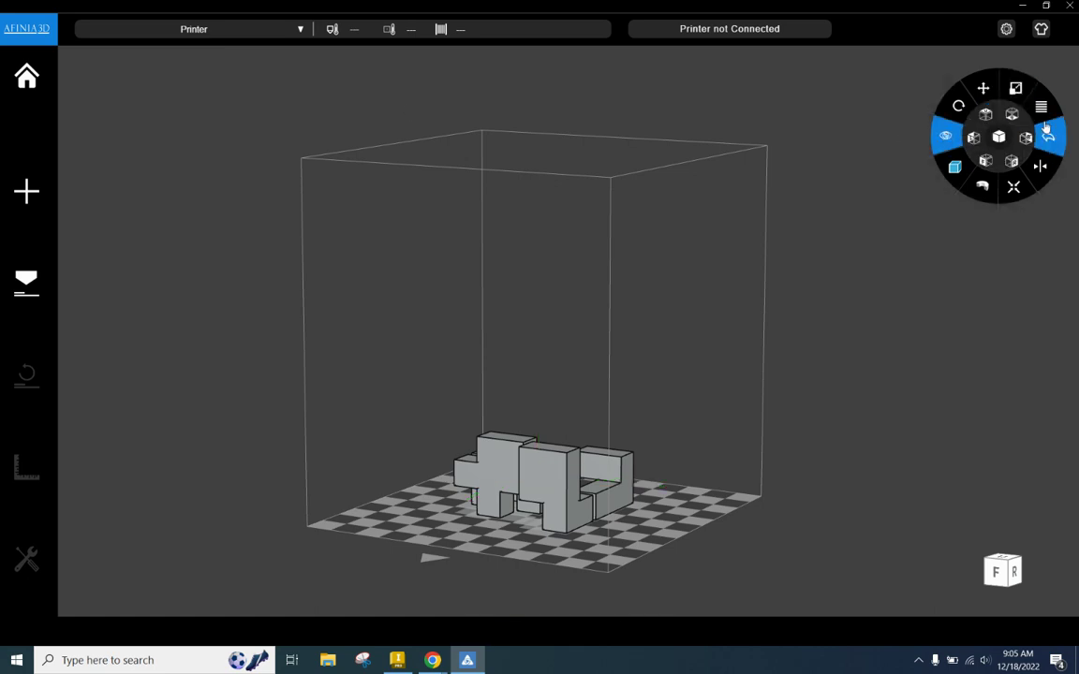
{"action": "left_click", "coordinate": [999, 139]}
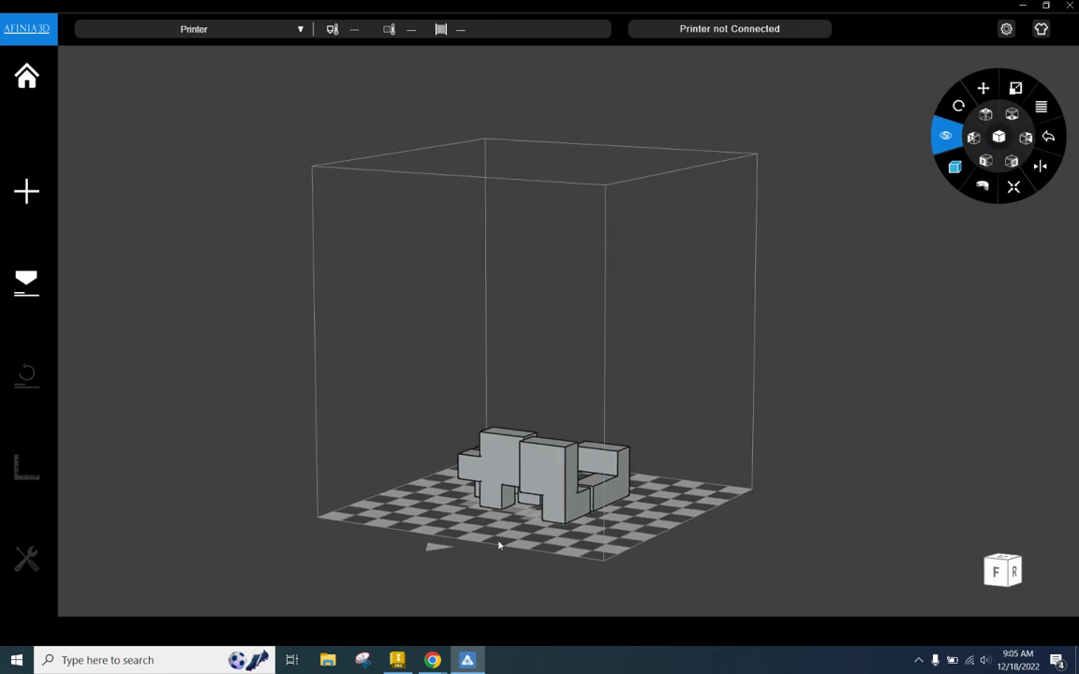
{"action": "left_click", "coordinate": [986, 114]}
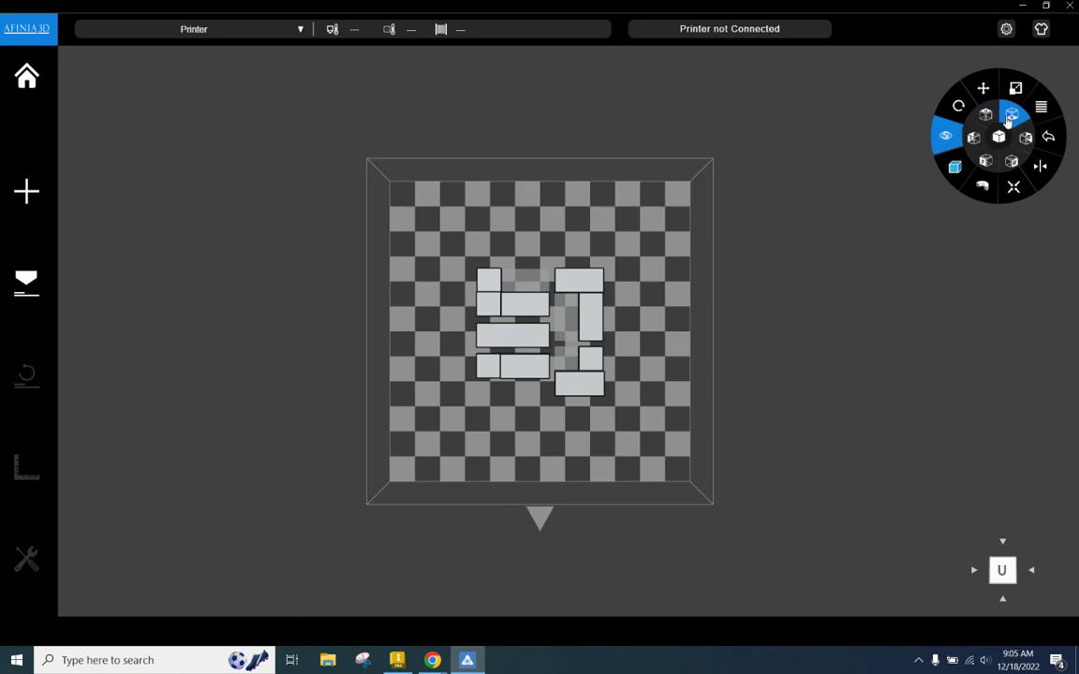
{"action": "left_click", "coordinate": [1026, 138]}
{"action": "left_click", "coordinate": [1026, 138]}
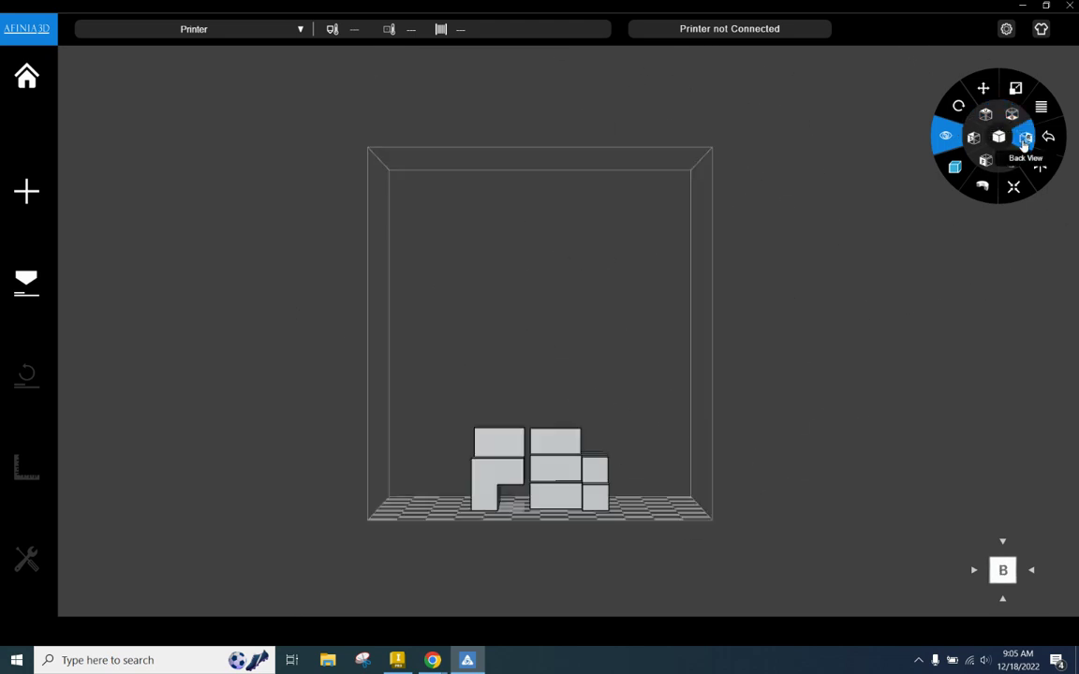
{"action": "left_click", "coordinate": [1014, 164]}
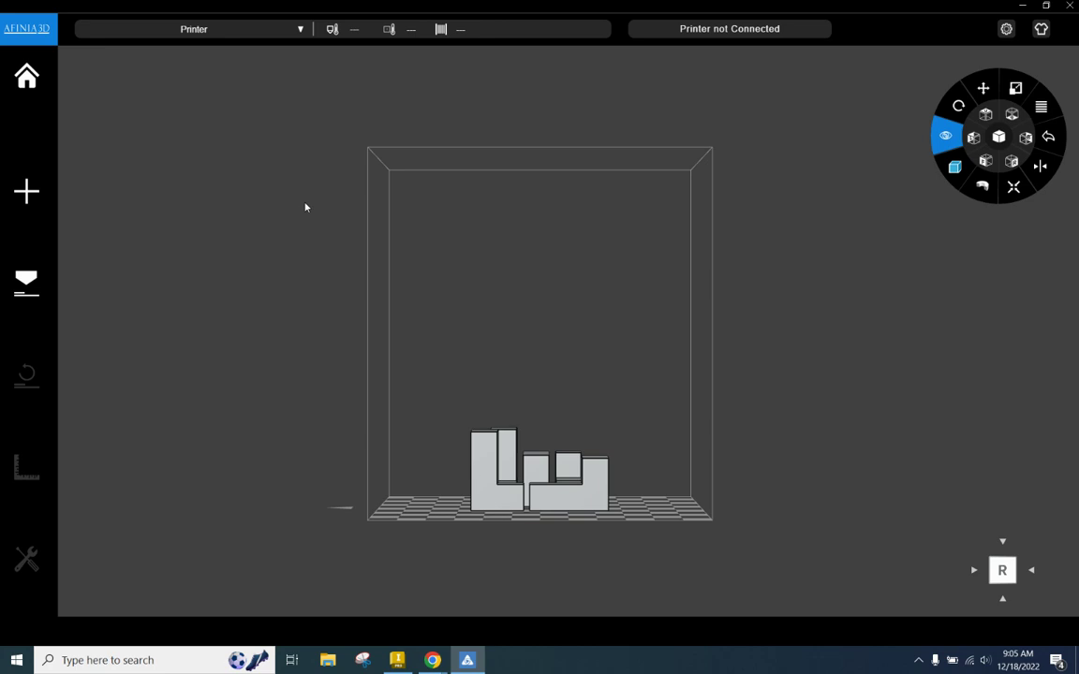
{"action": "left_click_drag", "start_coordinate": [256, 279], "coordinate": [140, 269]}
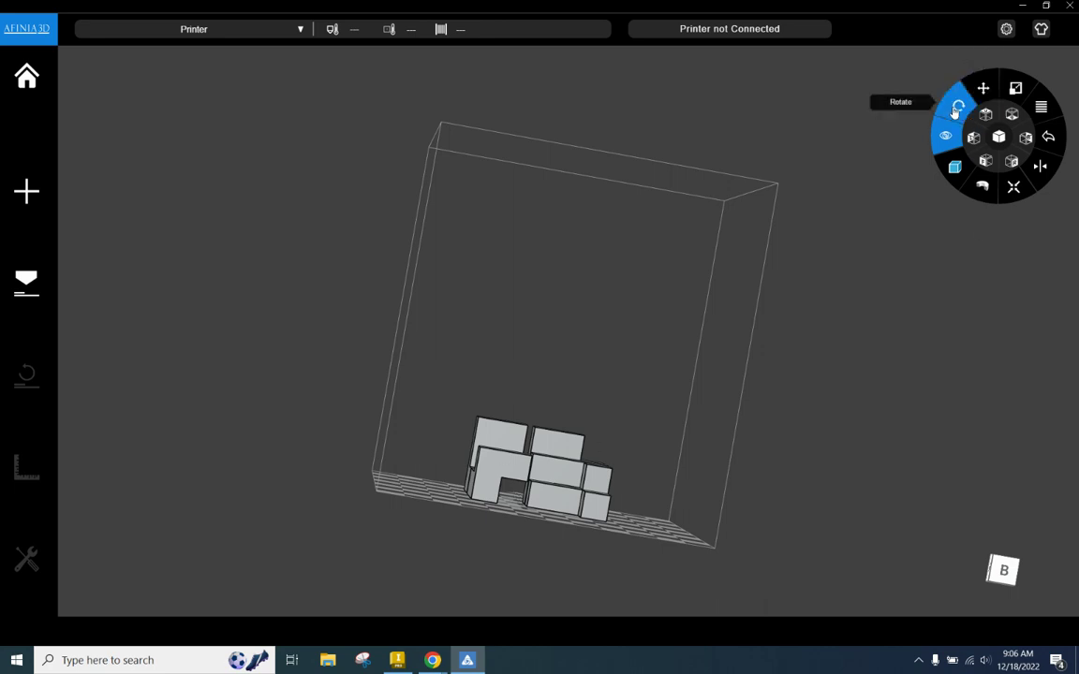
- Select the PART 2- PINK model on the platform and display its file path, size and volume details
{"action": "left_click", "coordinate": [956, 110]}
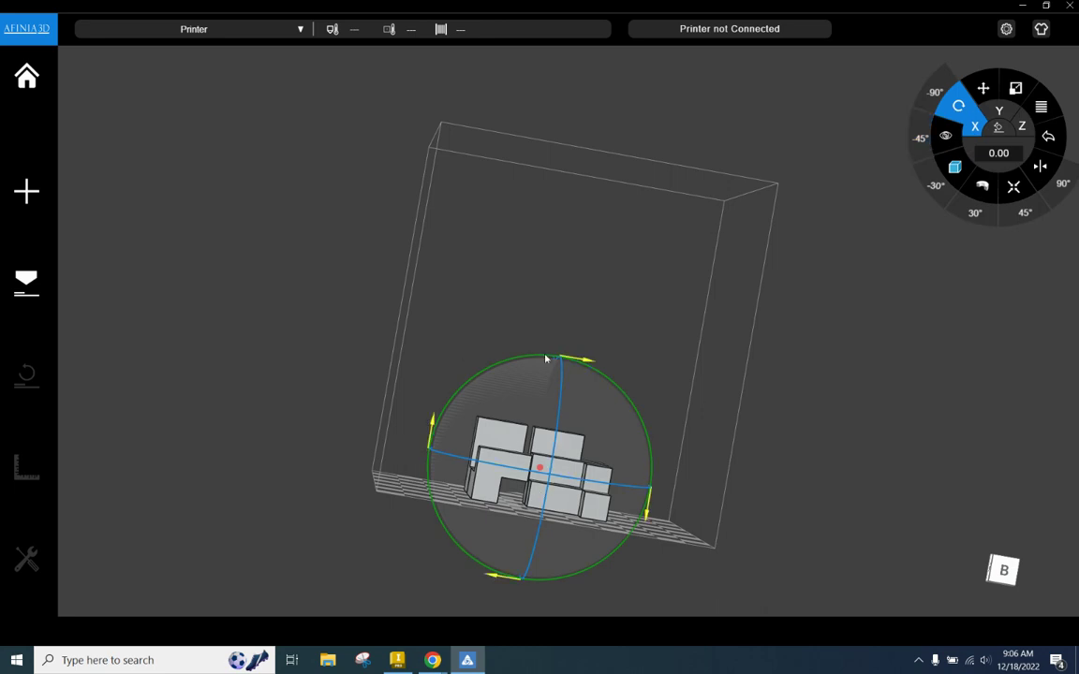
{"action": "left_click", "coordinate": [945, 136]}
{"action": "right_click", "coordinate": [495, 471]}
{"action": "left_click", "coordinate": [482, 467]}
{"action": "left_click", "coordinate": [480, 467]}
{"action": "middle_click_drag", "start_coordinate": [243, 305], "coordinate": [248, 310]}
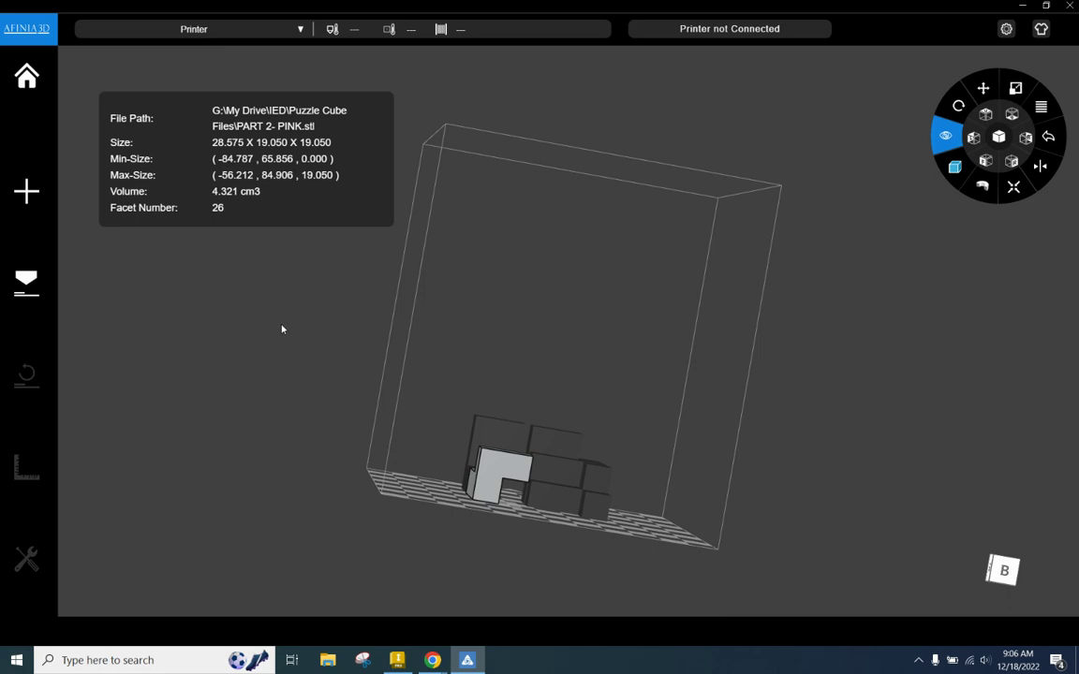
{"action": "left_click", "coordinate": [446, 407]}
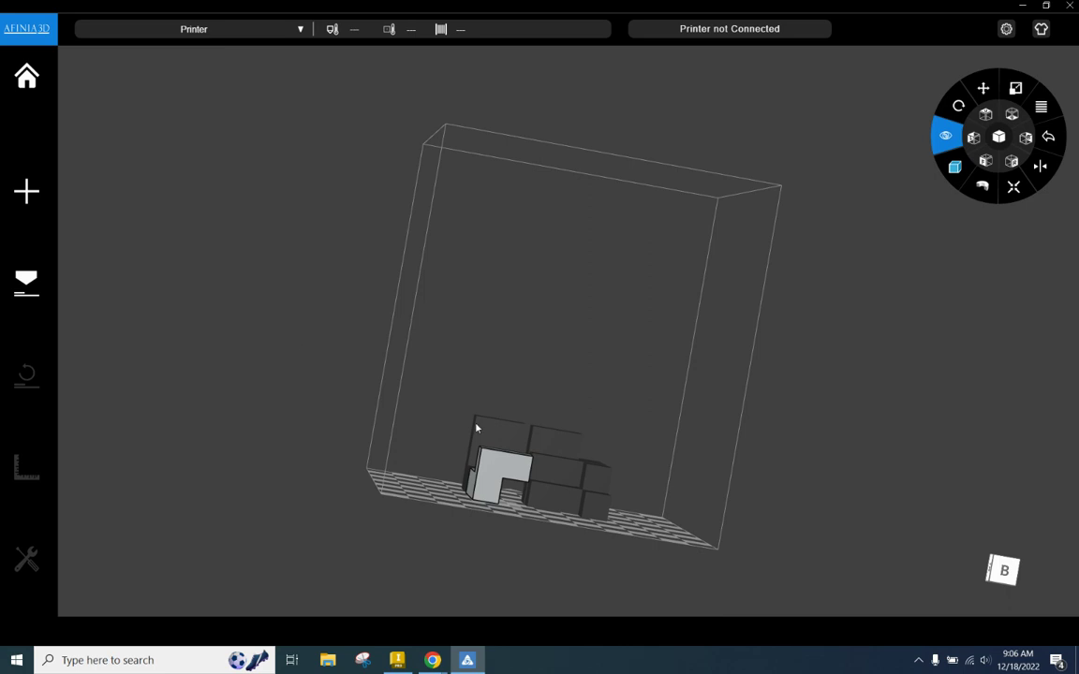
{"action": "left_click", "coordinate": [483, 434]}
{"action": "left_click", "coordinate": [494, 468]}
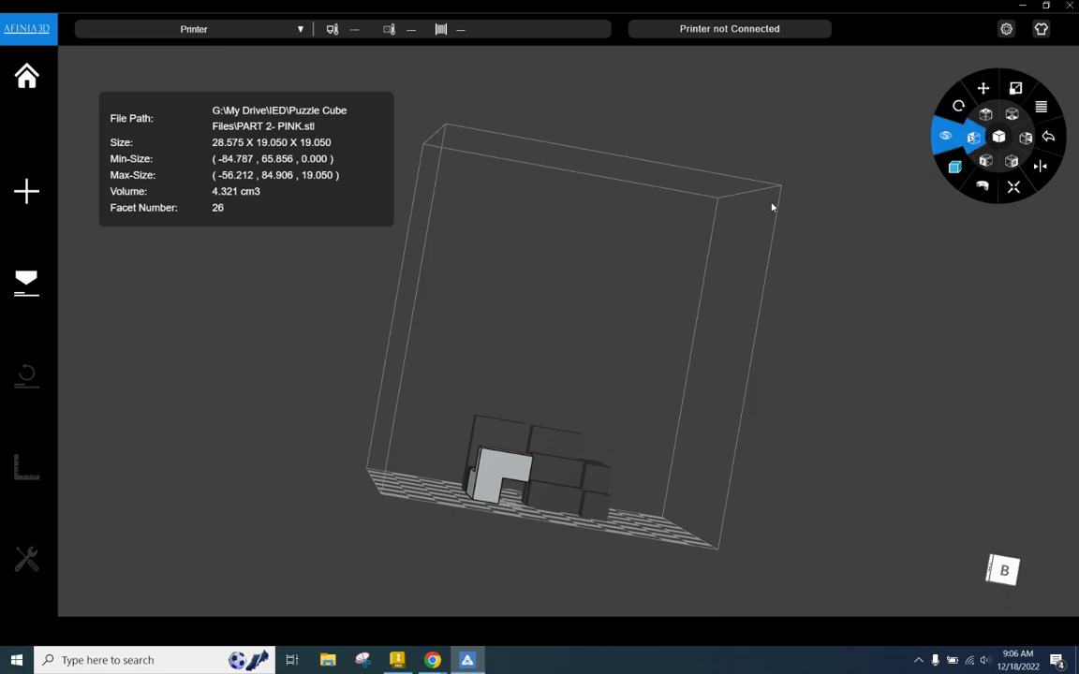
- Rotate the PART 2- PINK model so that a chosen side face rests on the build platform
{"action": "left_click_drag", "start_coordinate": [501, 273], "coordinate": [524, 323]}
{"action": "left_click", "coordinate": [959, 109]}
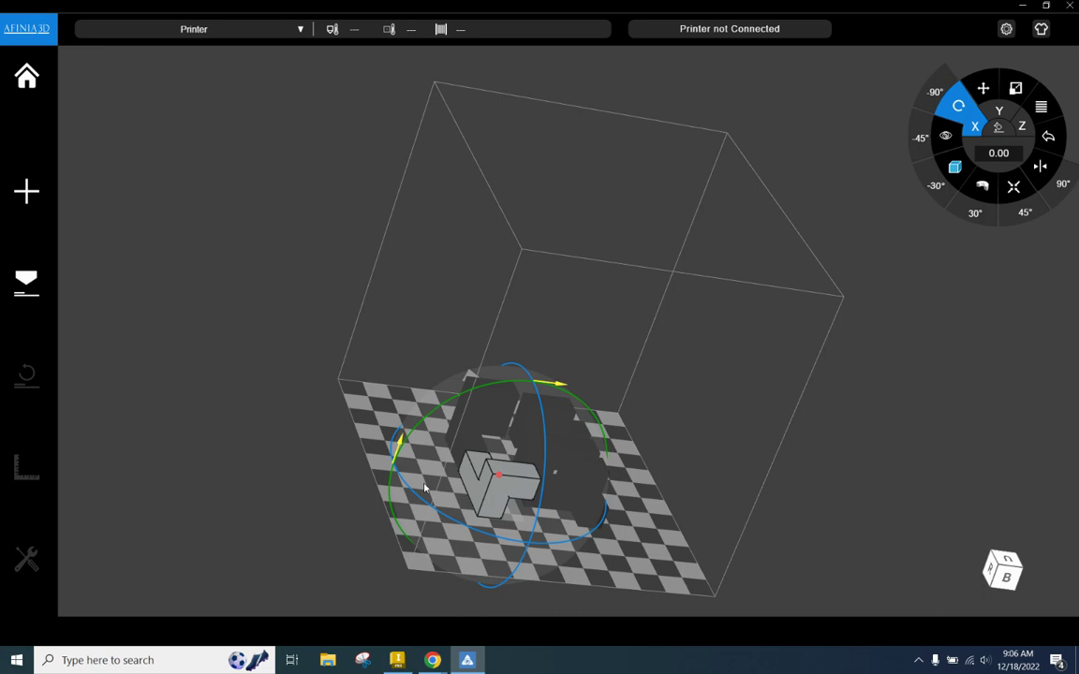
{"action": "left_click", "coordinate": [1022, 128]}
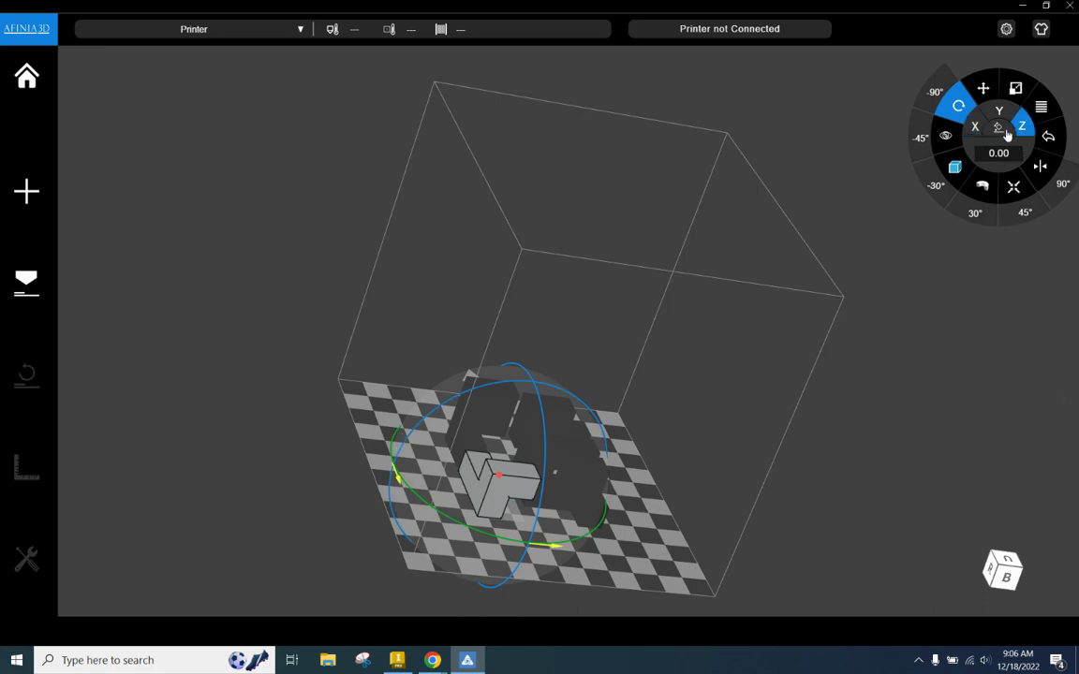
{"action": "left_click", "coordinate": [1000, 138]}
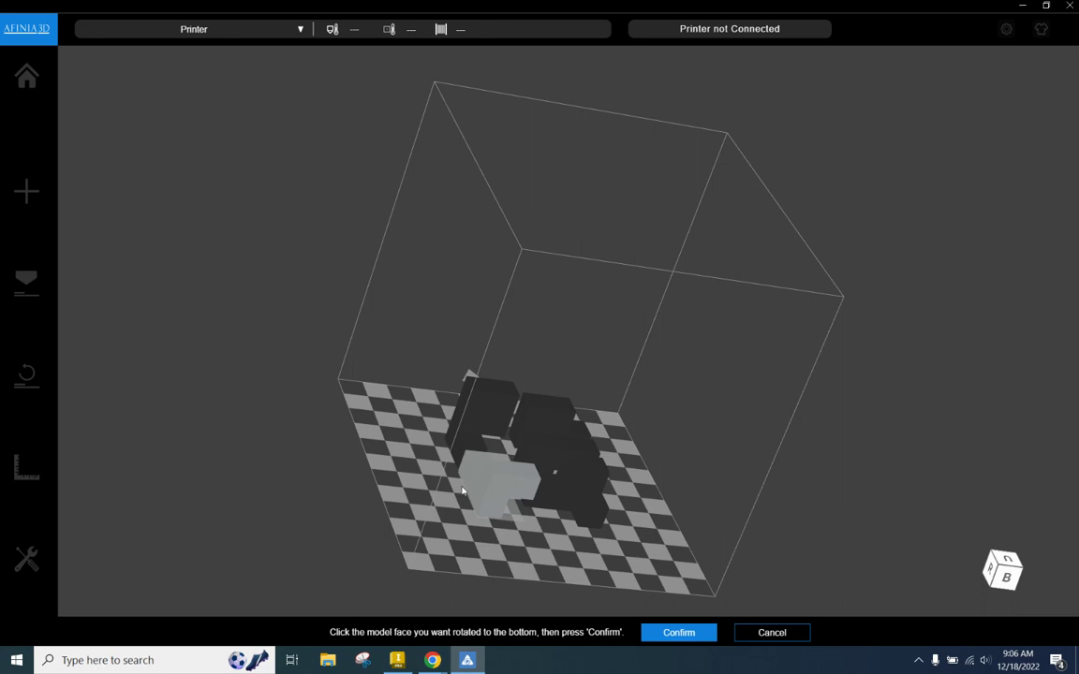
{"action": "left_click", "coordinate": [677, 633]}
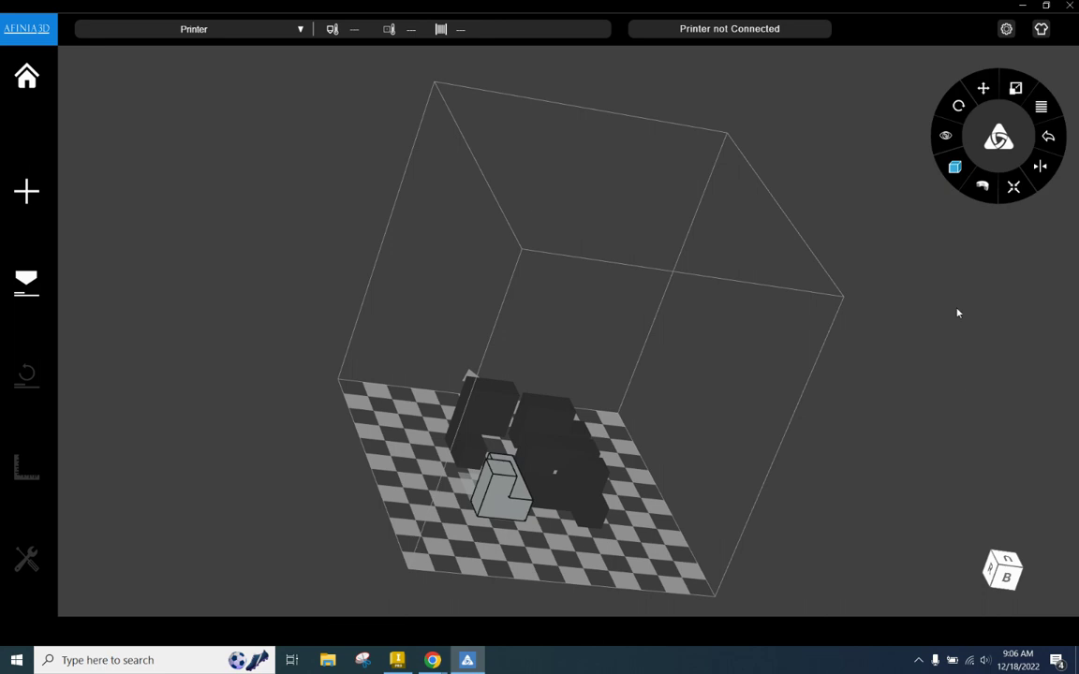
- Rotate the L-shaped part beside the pink piece so that its selected end face lies on the build platform
{"action": "left_click", "coordinate": [947, 140]}
{"action": "left_click_drag", "start_coordinate": [124, 214], "coordinate": [236, 391]}
{"action": "left_click_drag", "start_coordinate": [313, 544], "coordinate": [372, 578]}
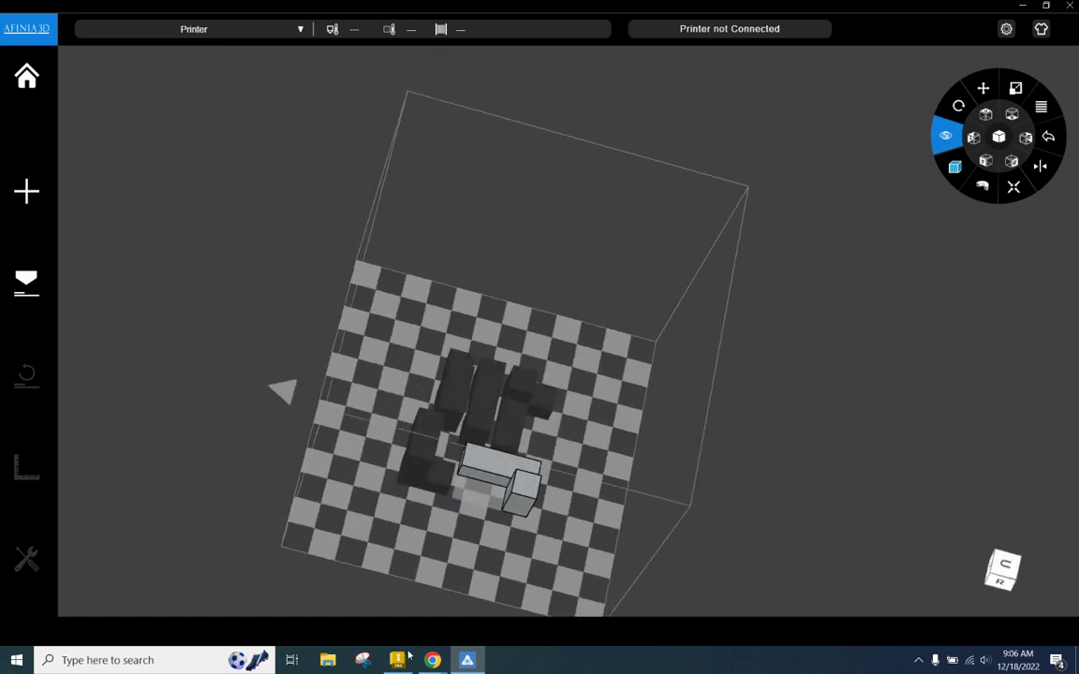
{"action": "left_click_drag", "start_coordinate": [396, 518], "coordinate": [416, 512]}
{"action": "left_click_drag", "start_coordinate": [617, 576], "coordinate": [657, 436]}
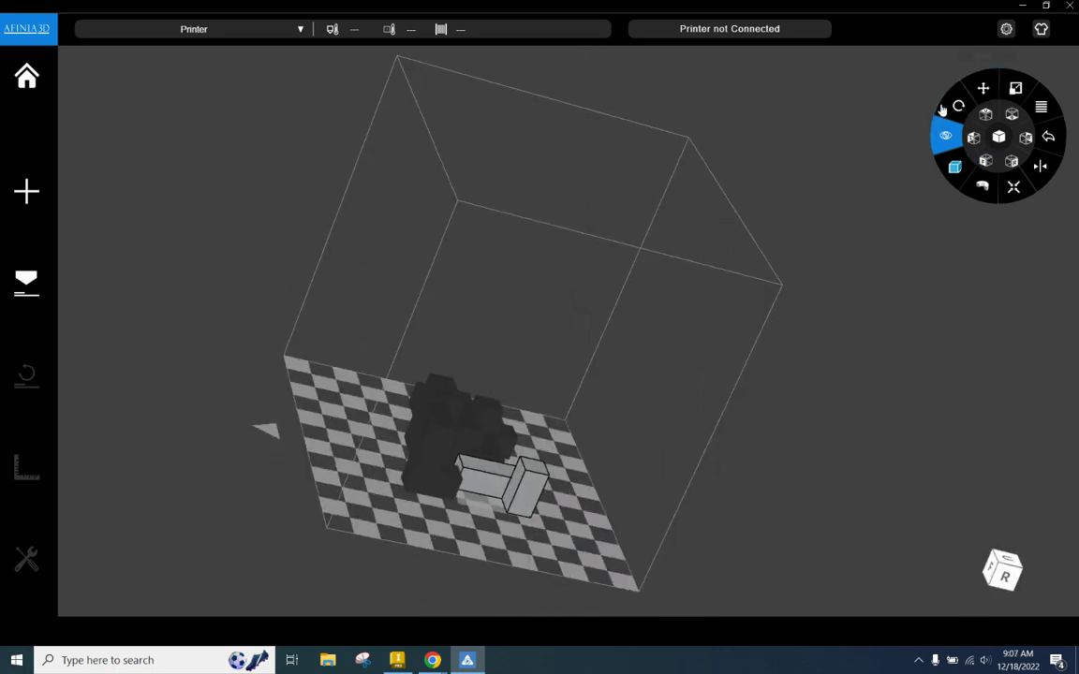
{"action": "left_click", "coordinate": [958, 106]}
{"action": "left_click", "coordinate": [998, 127]}
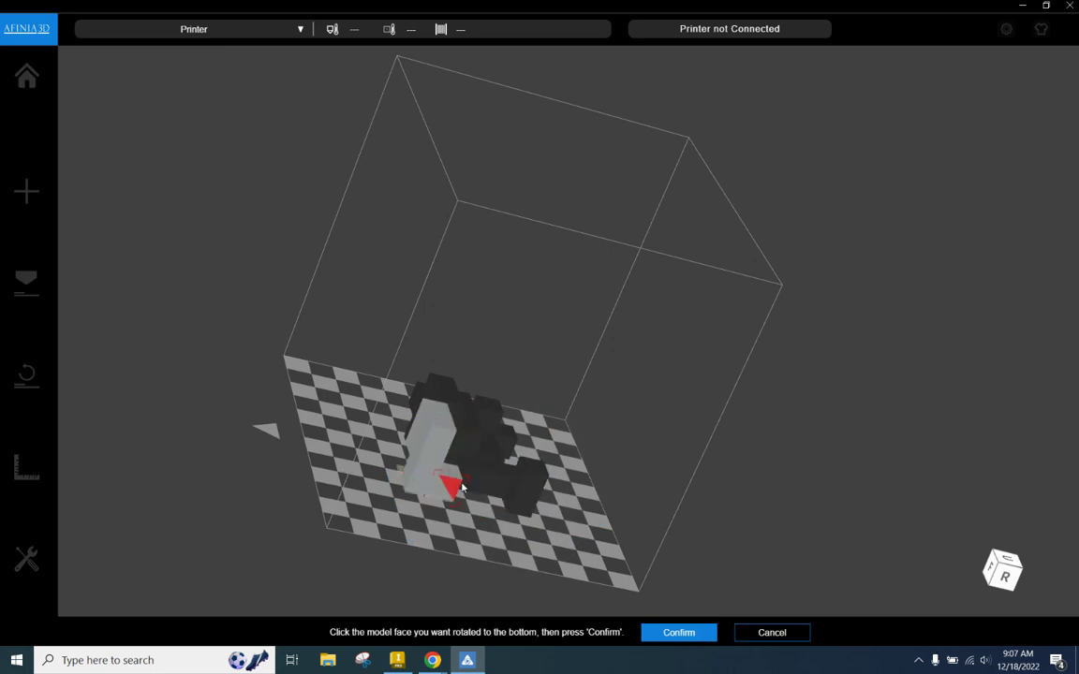
{"action": "left_click", "coordinate": [691, 639]}
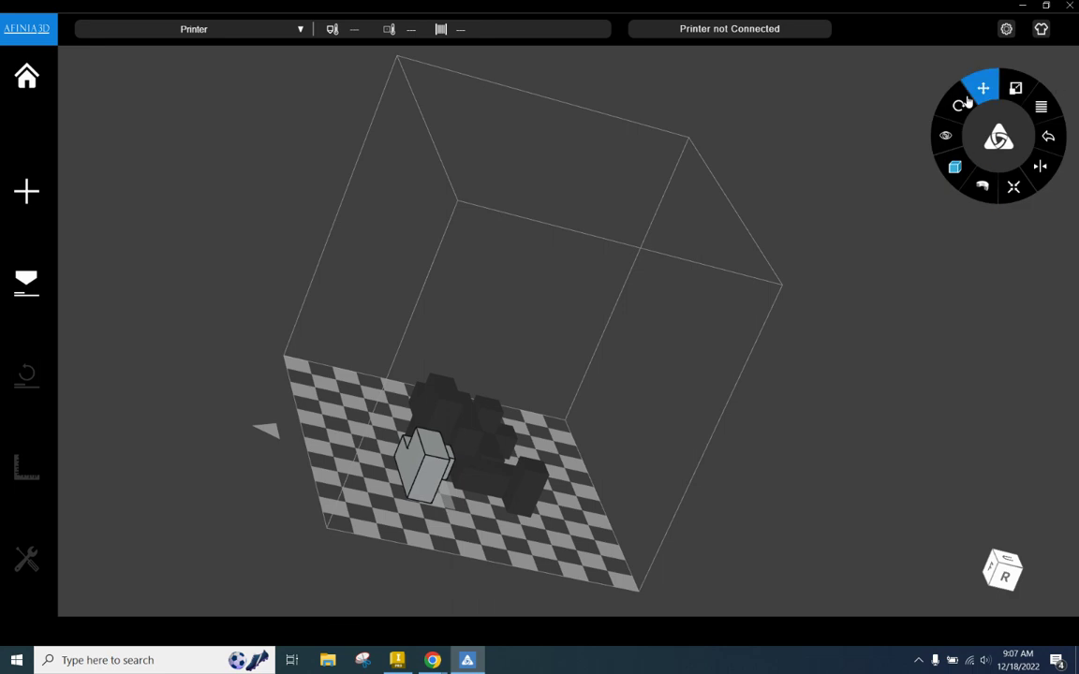
- Automatically arrange all the puzzle parts on the build platform
{"action": "left_click", "coordinate": [945, 137]}
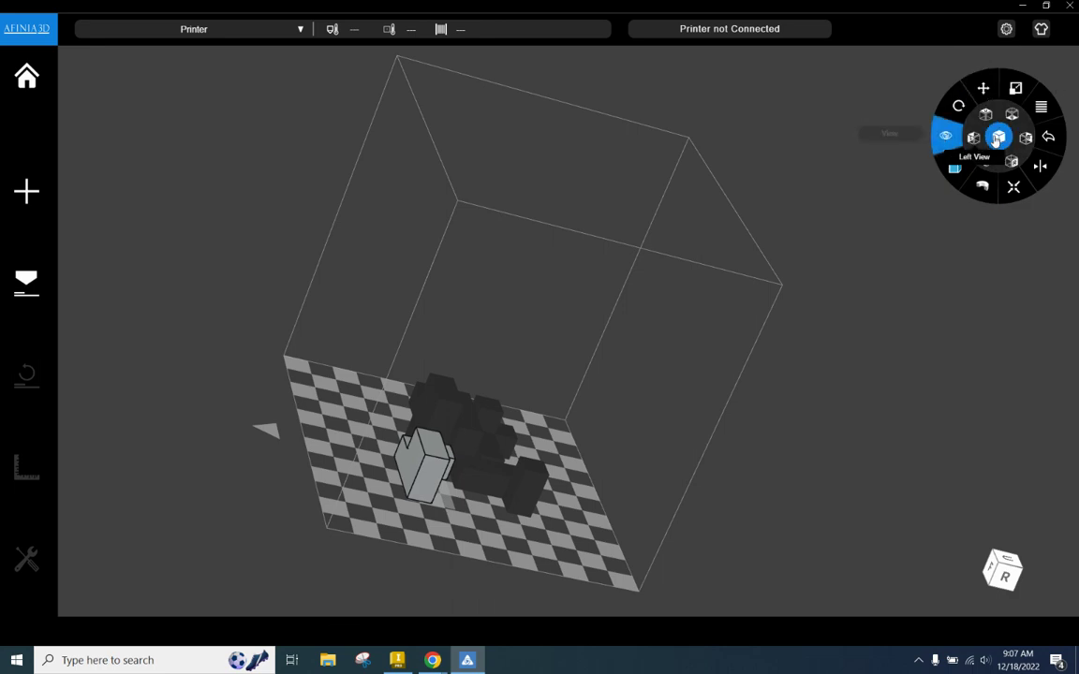
{"action": "left_click", "coordinate": [998, 139]}
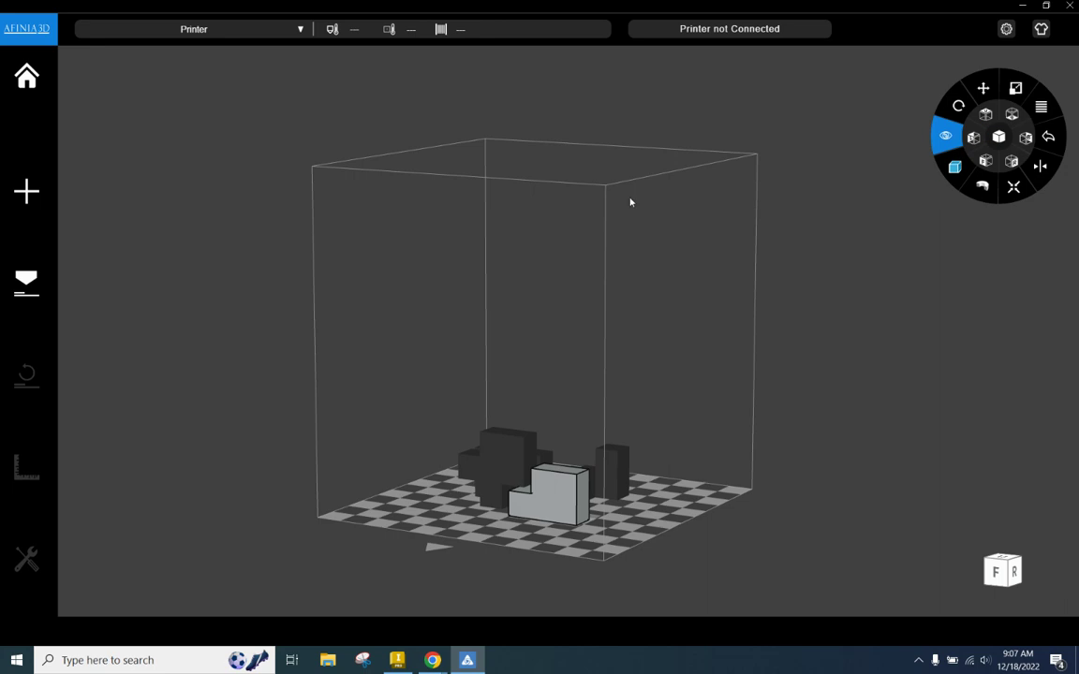
{"action": "left_click_drag", "start_coordinate": [544, 261], "coordinate": [573, 388]}
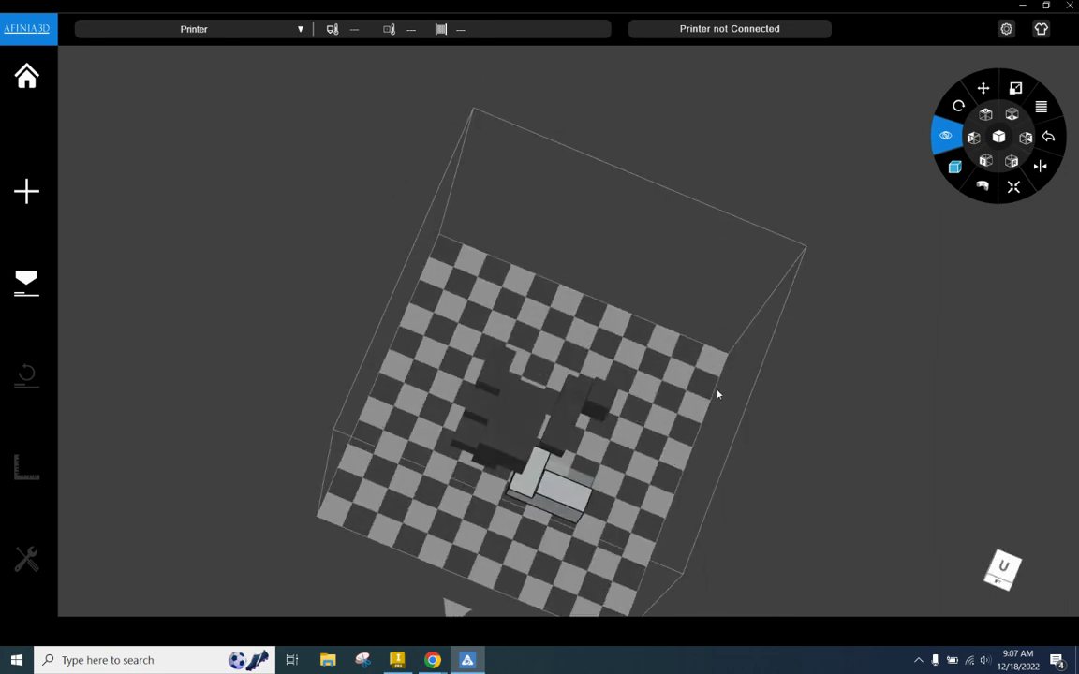
{"action": "left_click", "coordinate": [1014, 189]}
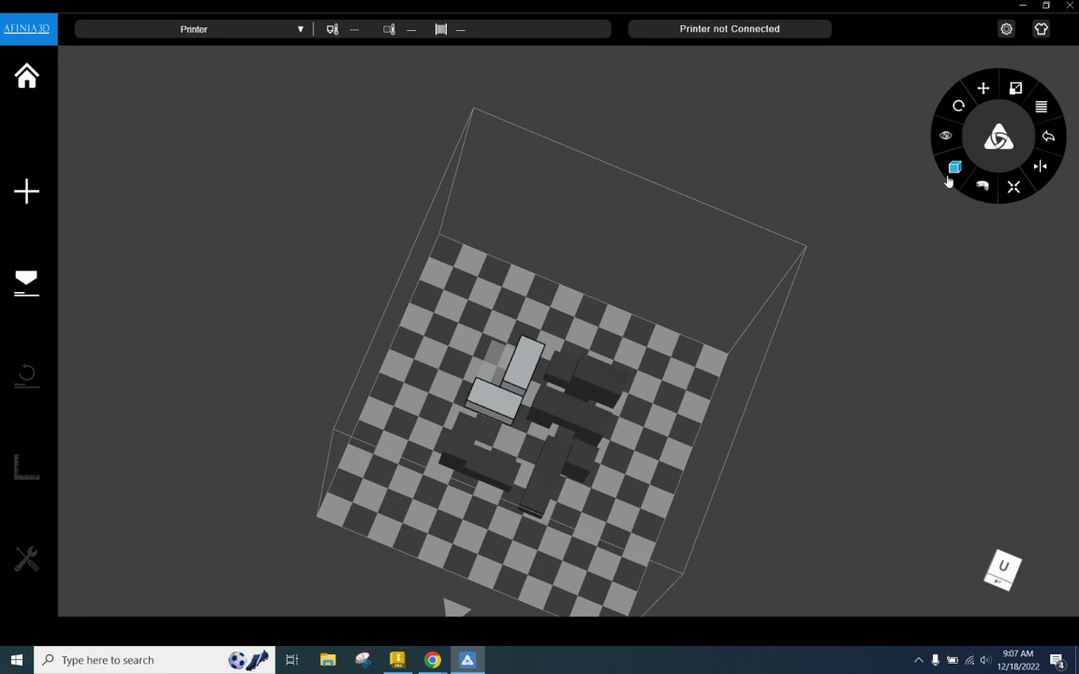
- Rotate the PART 1- BLUE model so its broad U-shaped face rests on the platform, and automatically rearrange the parts
{"action": "scroll", "coordinate": [532, 539], "scroll_direction": "down", "scroll_amount": 1}
{"action": "scroll", "coordinate": [540, 532], "scroll_direction": "down", "scroll_amount": 1}
{"action": "left_click_drag", "start_coordinate": [542, 531], "coordinate": [524, 442]}
{"action": "scroll", "coordinate": [502, 459], "scroll_direction": "up", "scroll_amount": 4}
{"action": "middle_click_drag", "start_coordinate": [525, 510], "coordinate": [520, 281]}
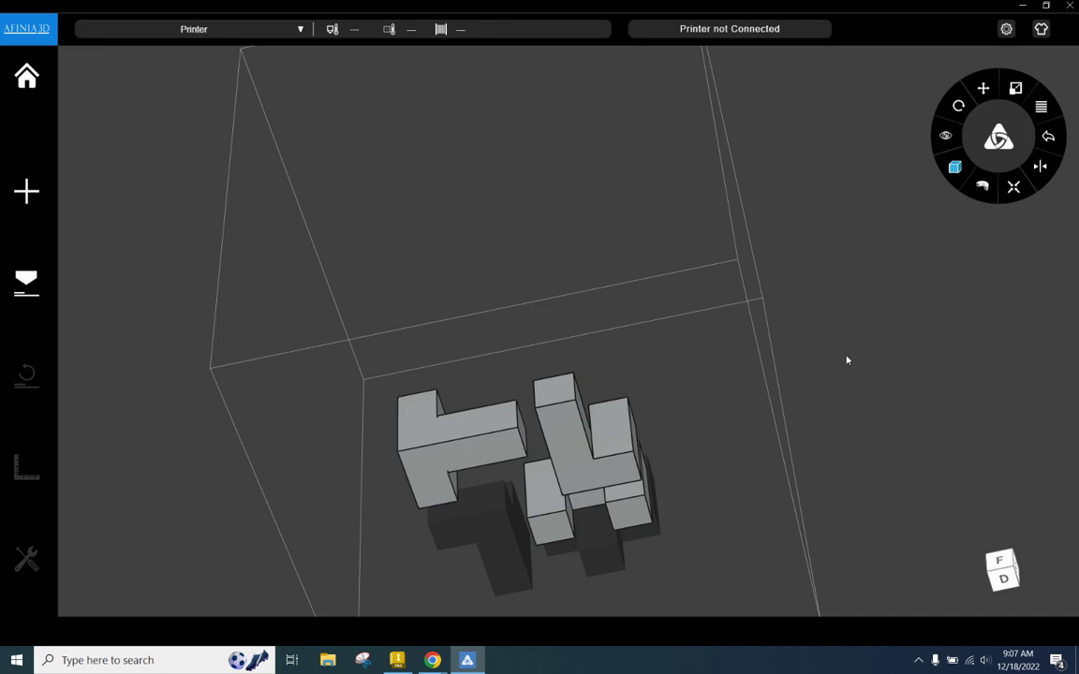
{"action": "left_click", "coordinate": [549, 503]}
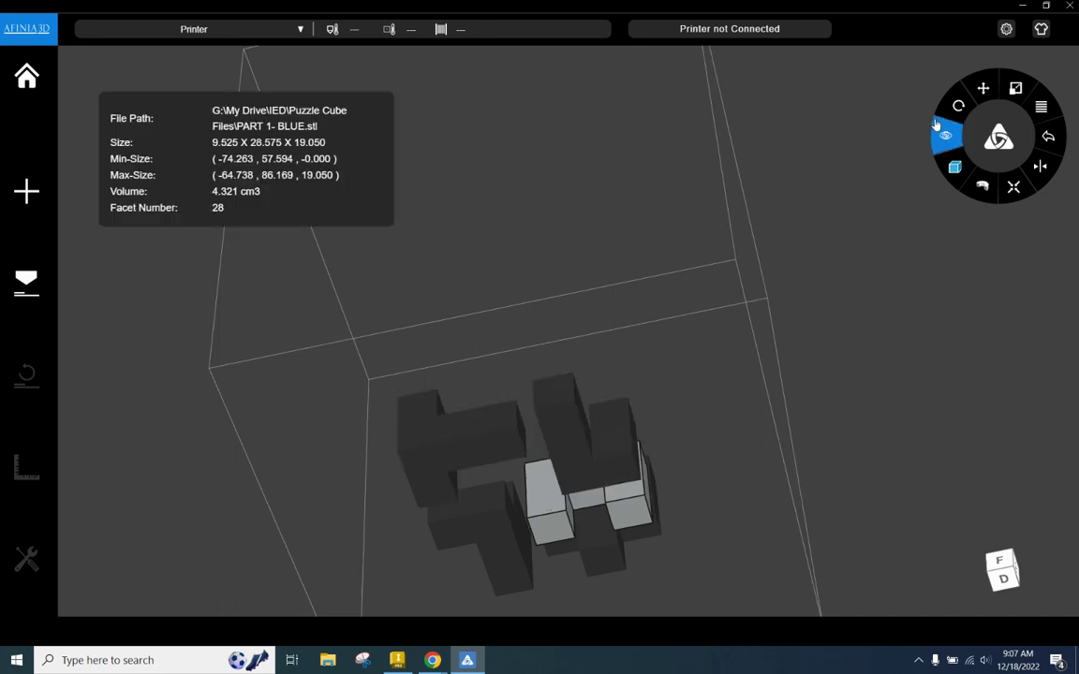
{"action": "left_click", "coordinate": [963, 109]}
{"action": "left_click", "coordinate": [983, 89]}
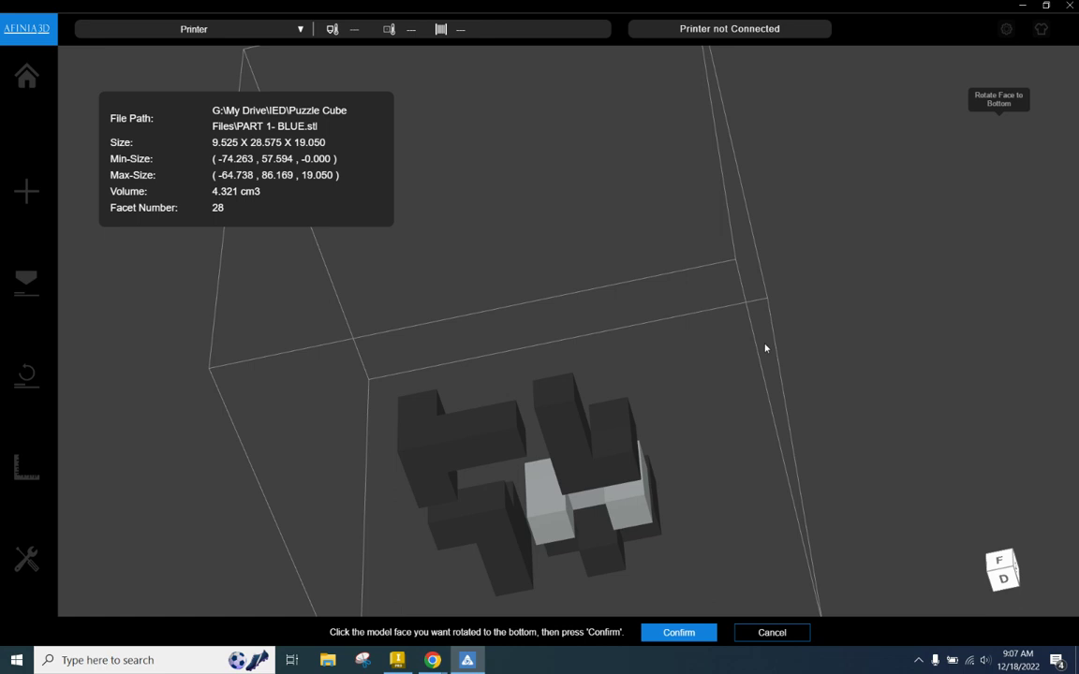
{"action": "left_click", "coordinate": [538, 487]}
{"action": "left_click", "coordinate": [679, 632]}
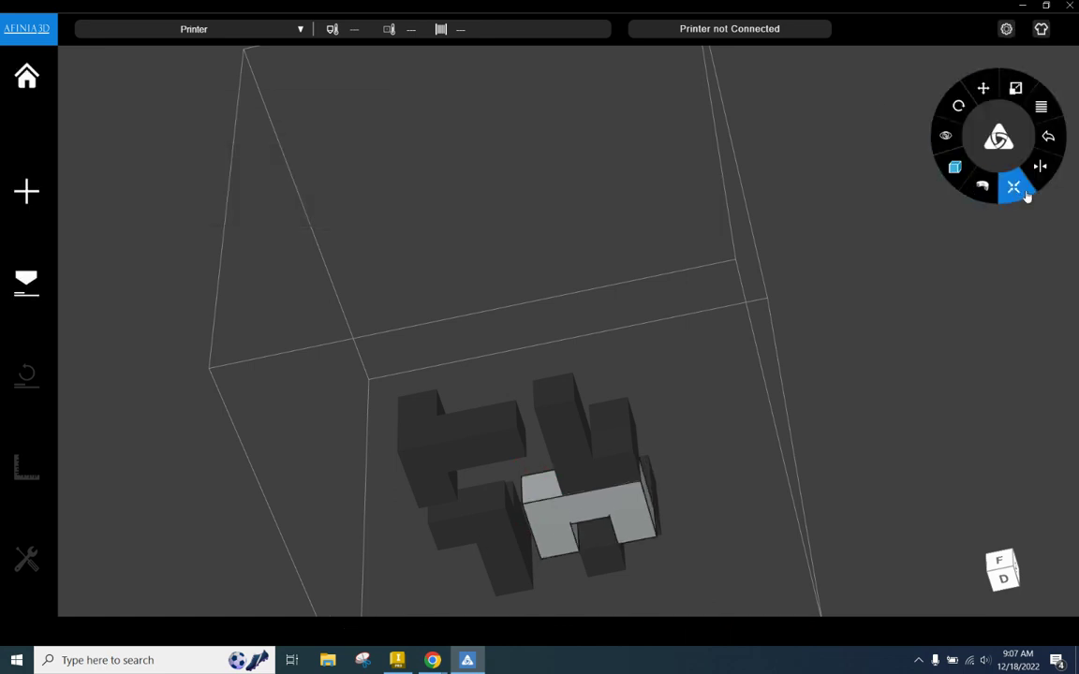
{"action": "left_click", "coordinate": [982, 185]}
{"action": "scroll", "coordinate": [510, 490], "scroll_direction": "down", "scroll_amount": 1}
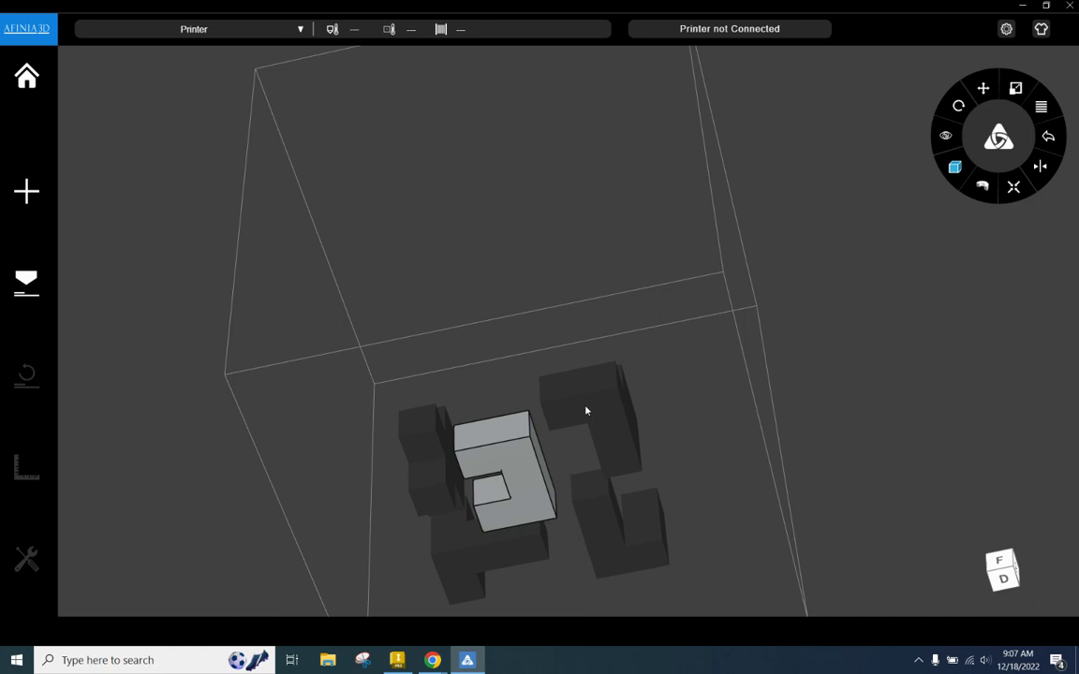
- Rotate the PART 4- YELLOW model so its broad side face rests on the platform, and automatically rearrange the parts
{"action": "left_click", "coordinate": [587, 411]}
{"action": "left_click", "coordinate": [595, 522]}
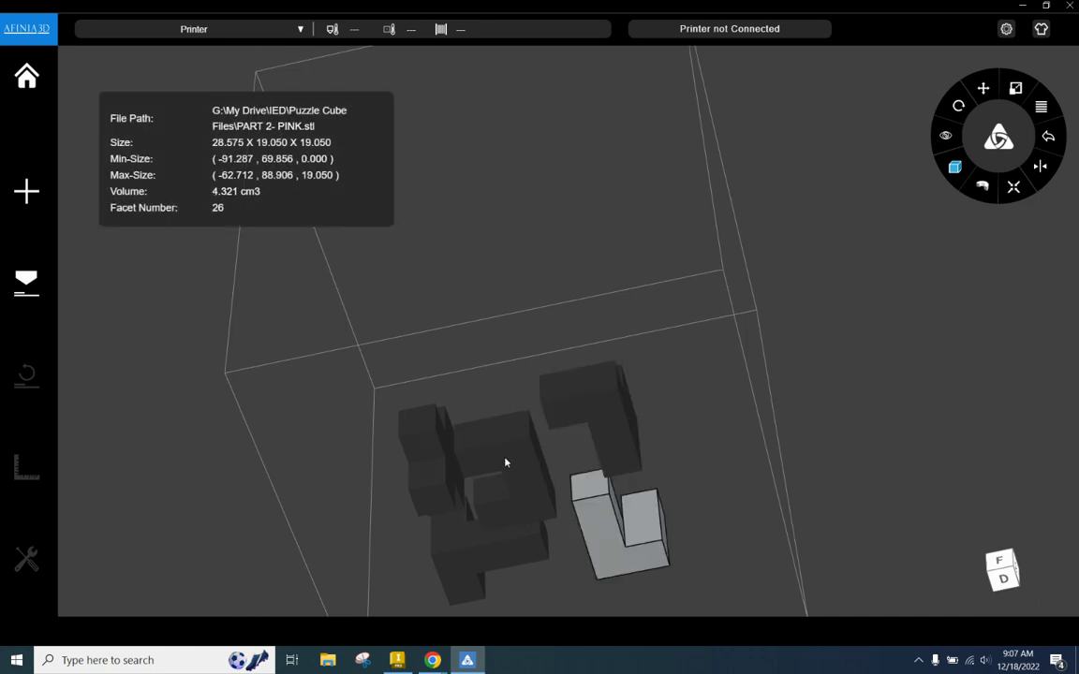
{"action": "left_click", "coordinate": [505, 463]}
{"action": "left_click", "coordinate": [458, 578]}
{"action": "left_click", "coordinate": [436, 501]}
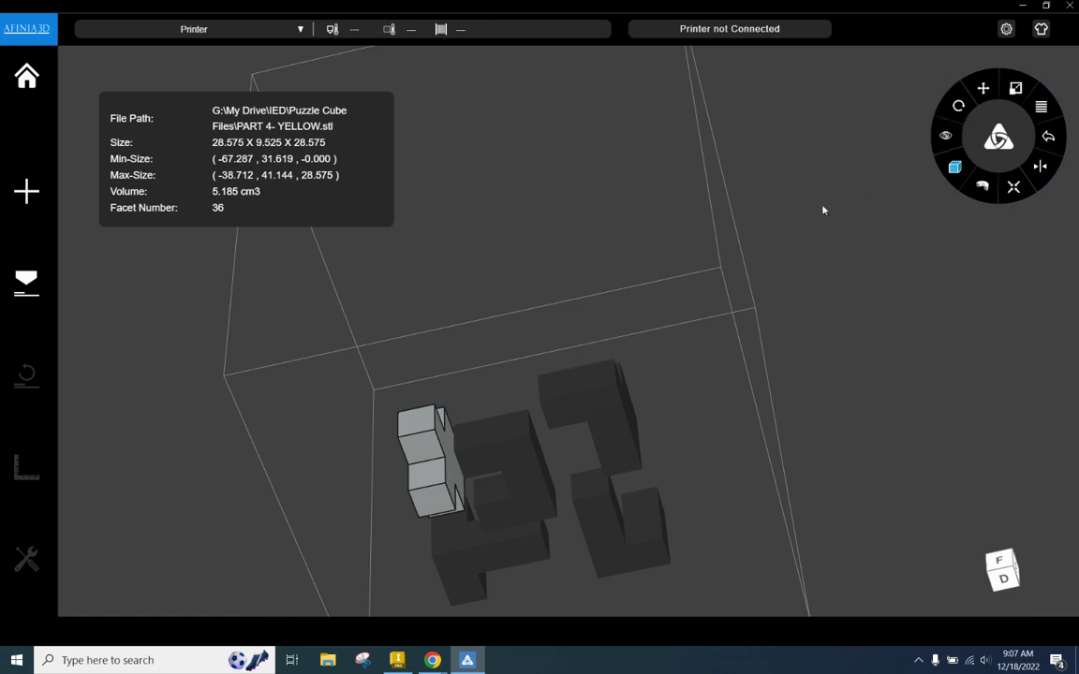
{"action": "left_click", "coordinate": [956, 108]}
{"action": "left_click", "coordinate": [974, 121]}
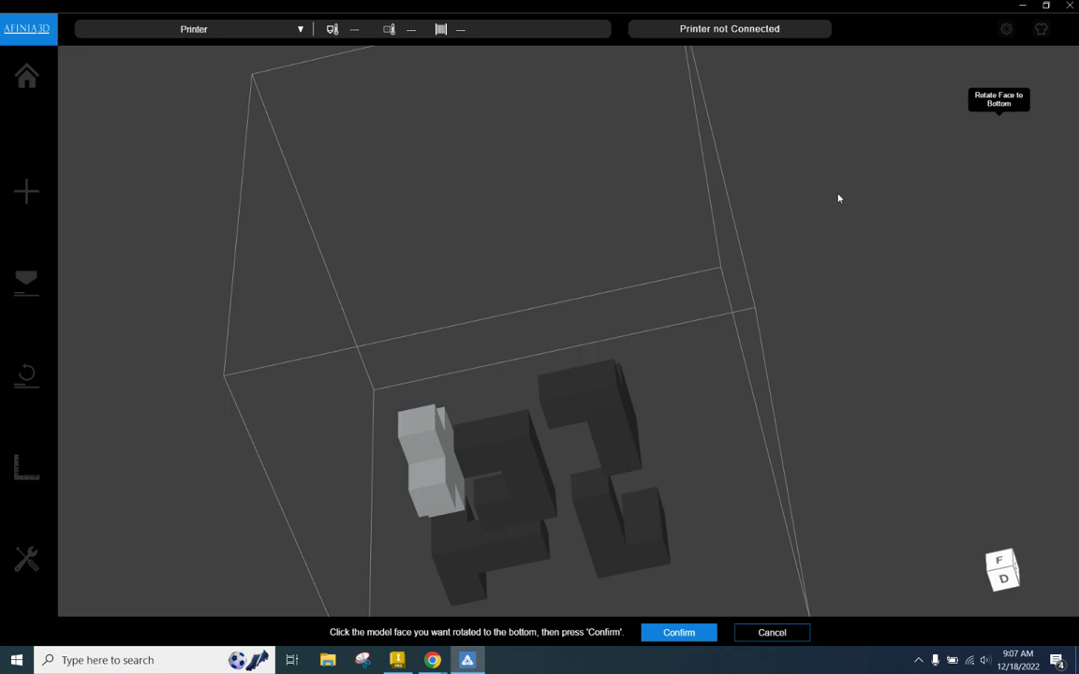
{"action": "left_click", "coordinate": [446, 445]}
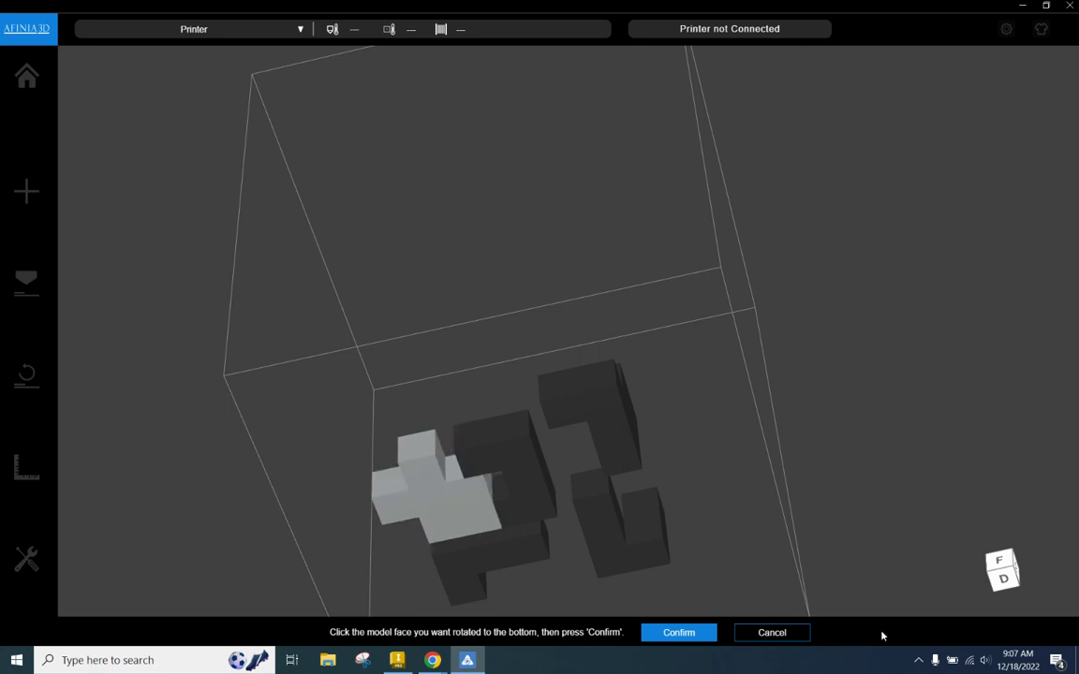
{"action": "left_click", "coordinate": [676, 632]}
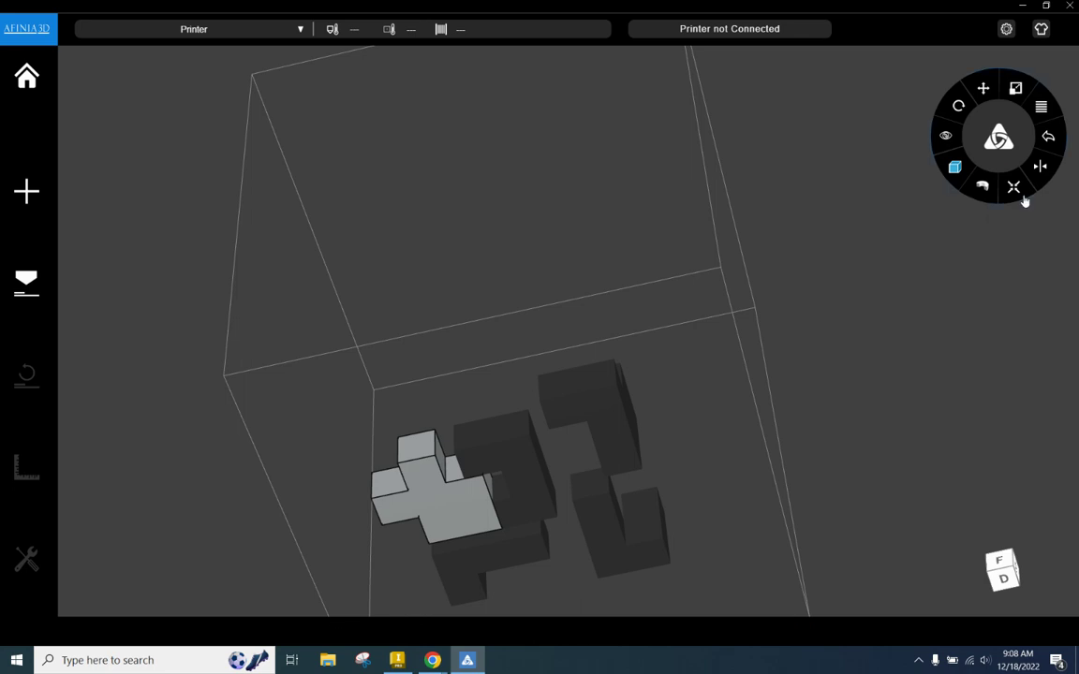
{"action": "left_click", "coordinate": [1013, 188]}
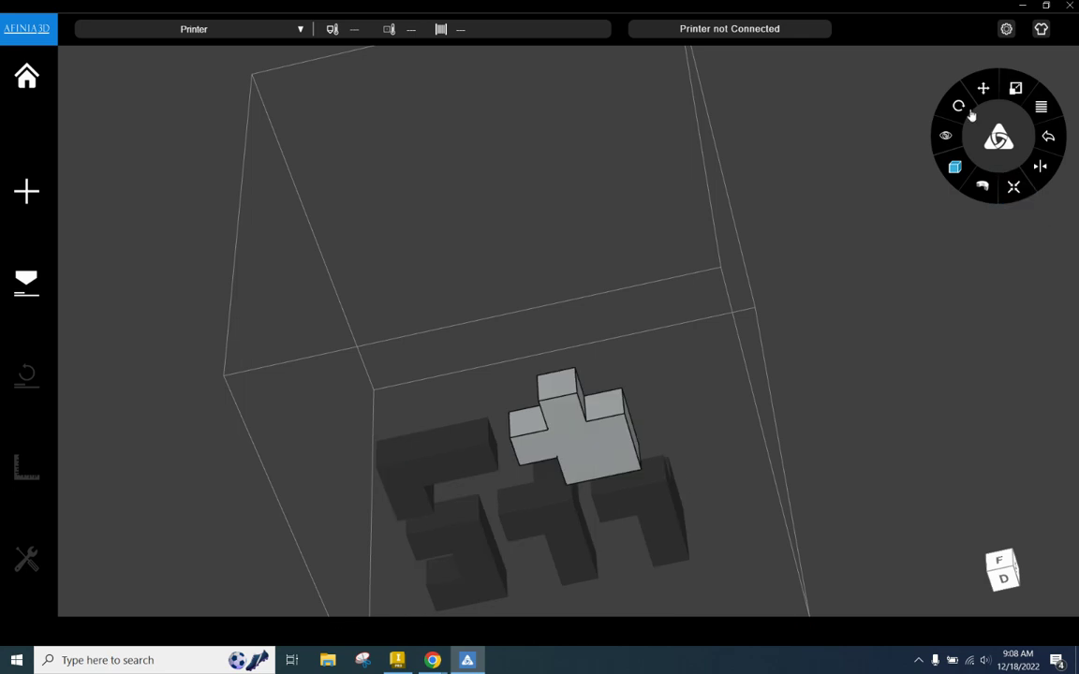
- Examine the rearranged parts on the build platform in the default view and from a higher angle, with the L-shaped part selected
{"action": "left_click", "coordinate": [946, 136]}
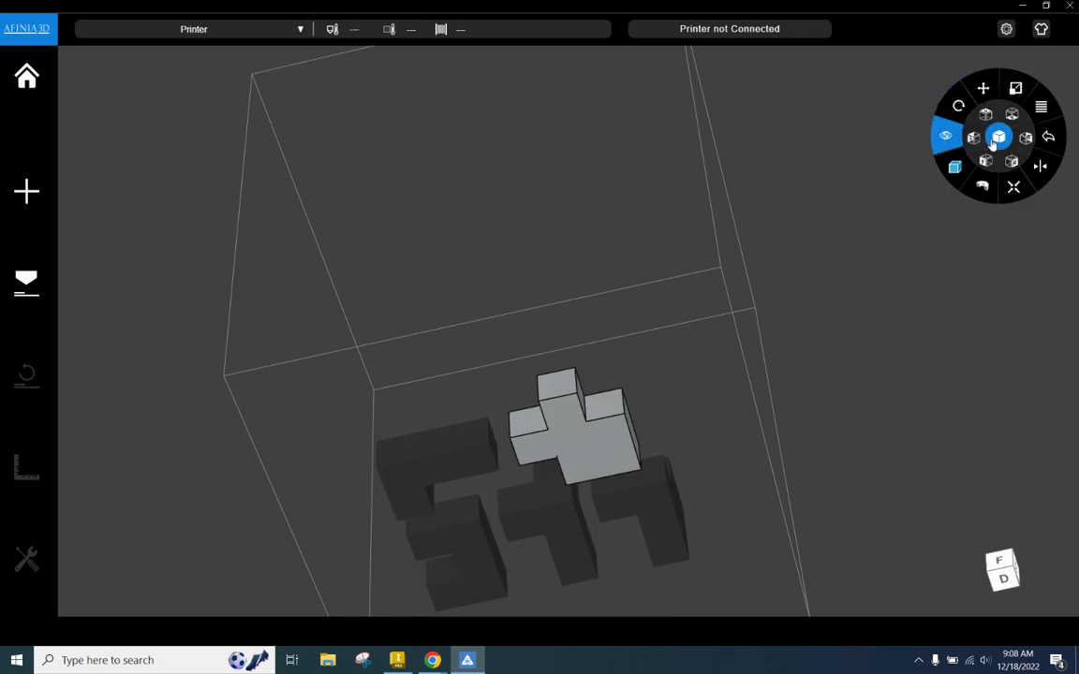
{"action": "left_click", "coordinate": [998, 137]}
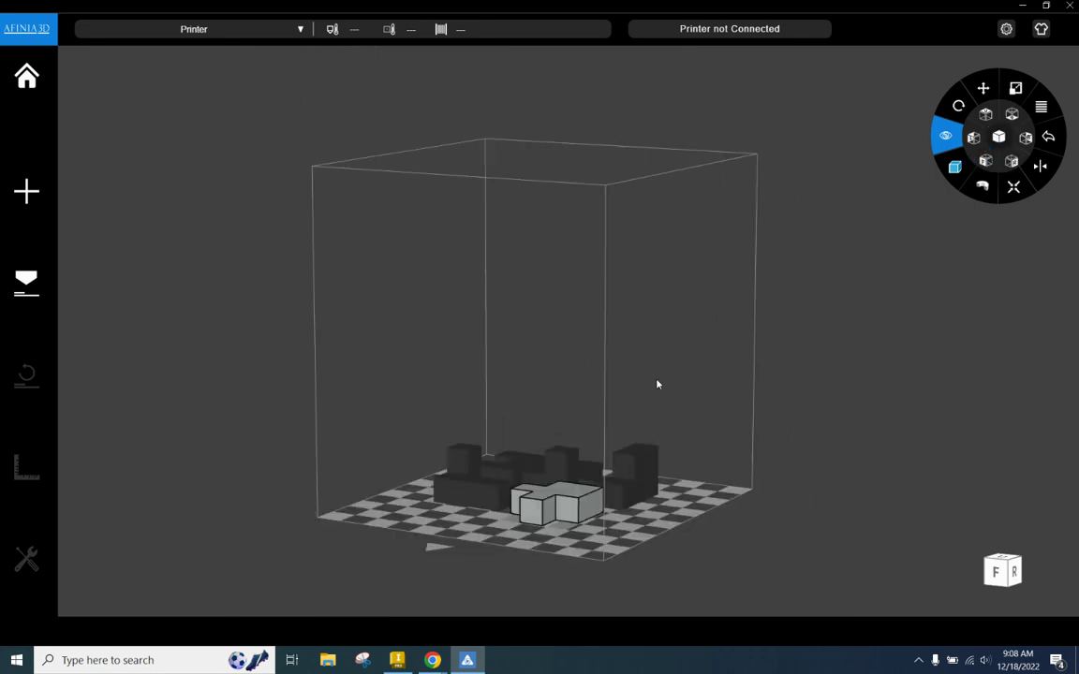
{"action": "left_click", "coordinate": [460, 465]}
{"action": "left_click_drag", "start_coordinate": [468, 345], "coordinate": [450, 421]}
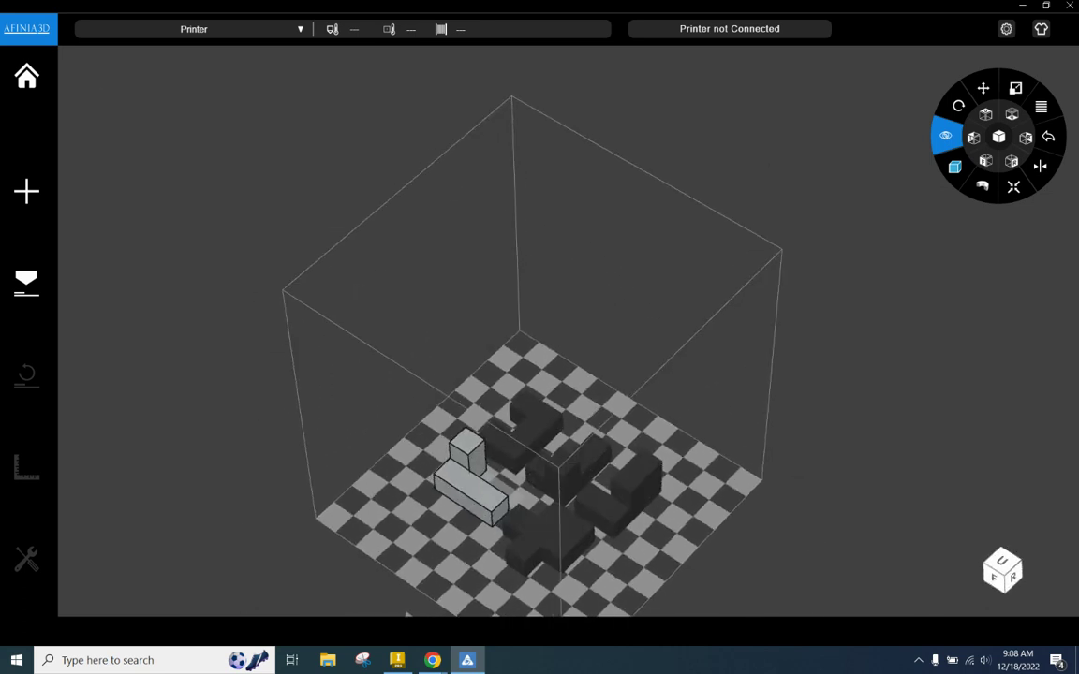
- Save the arranged layout as a UP3 file in the Puzzle Cube Files folder, named "final file" followed by the owner's name
{"action": "left_click", "coordinate": [1040, 108]}
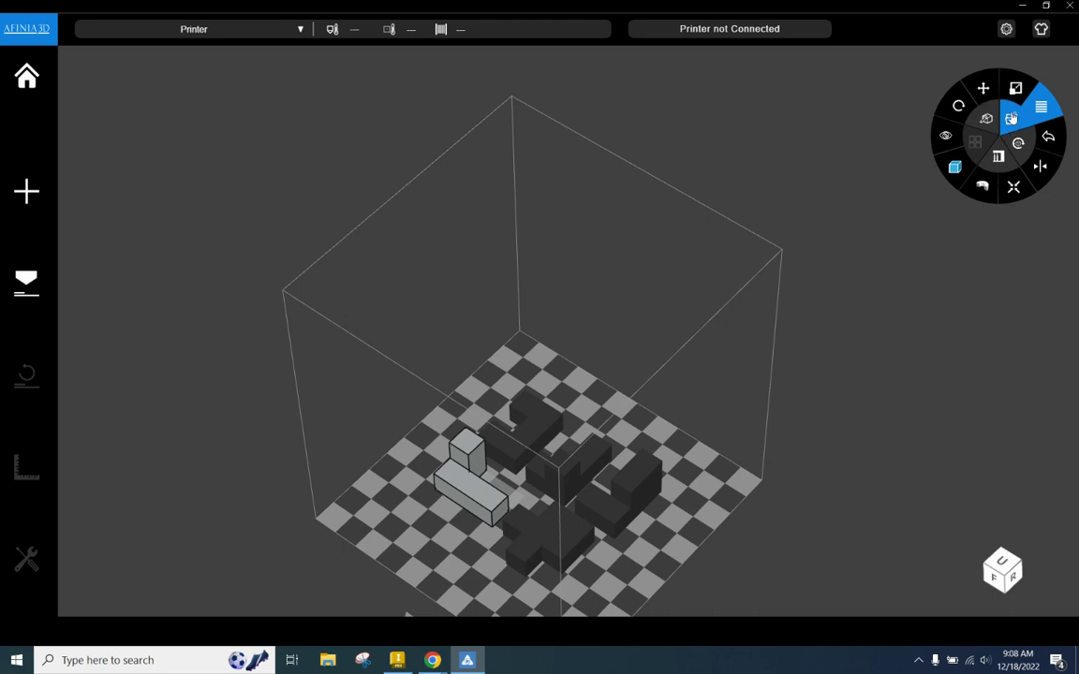
{"action": "left_click", "coordinate": [1008, 119]}
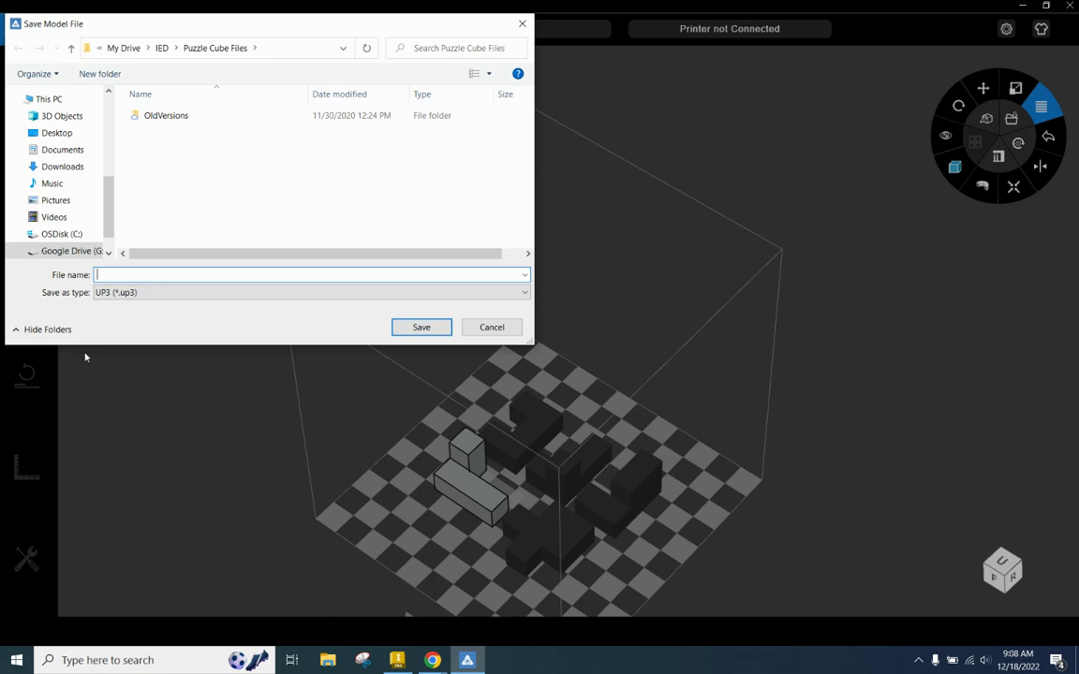
{"action": "type", "text": "final file MR. K"}
{"action": "left_click", "coordinate": [423, 326]}
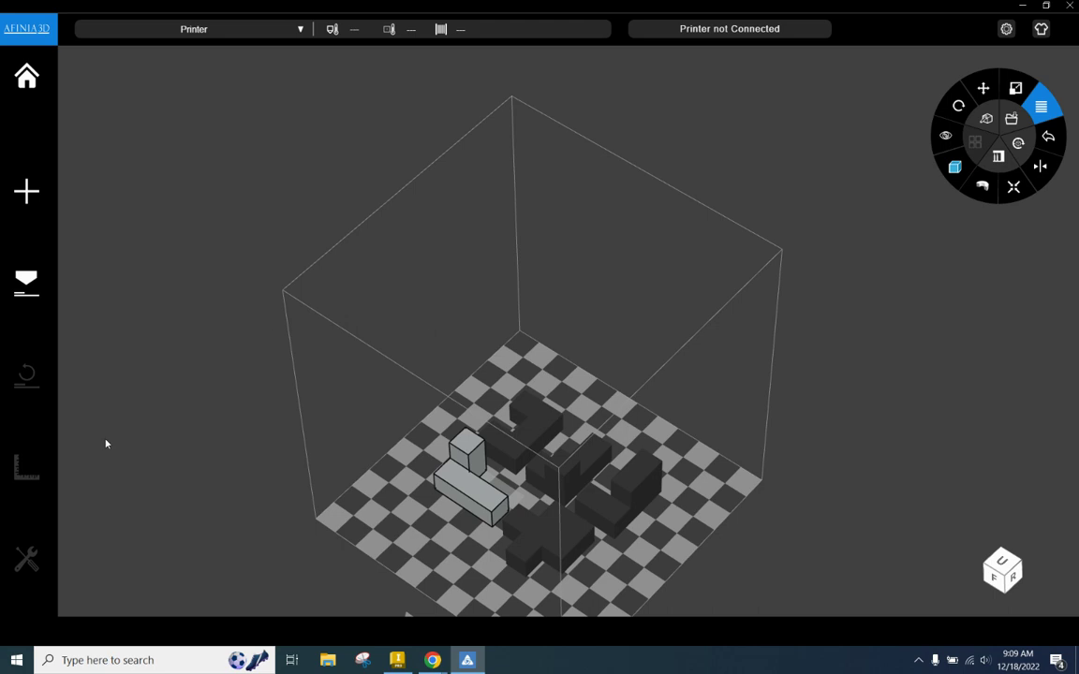
{"action": "mouse_move", "coordinate": [437, 663]}
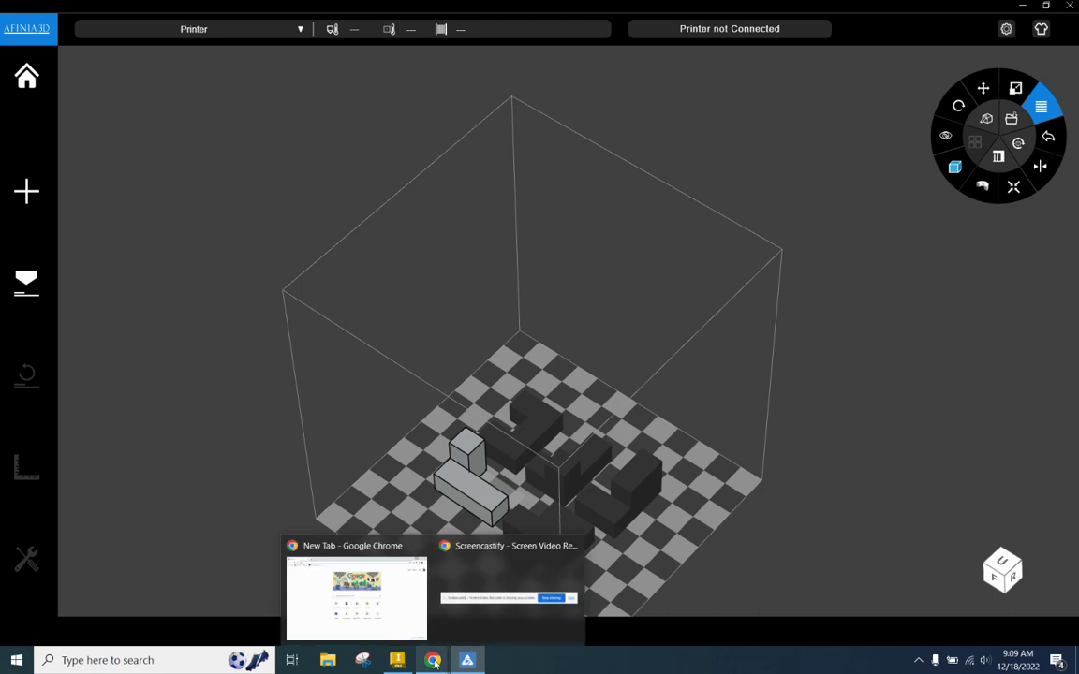